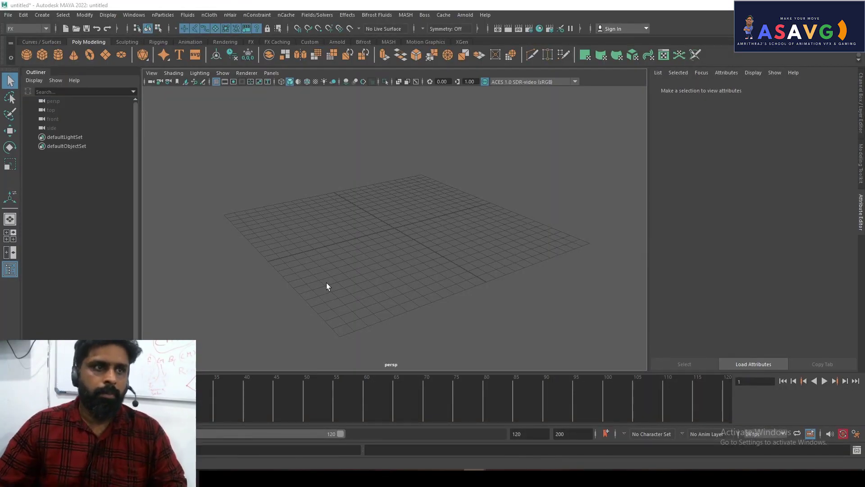
Open the MASH menu in the main menu bar of the empty scene.
click(404, 16)
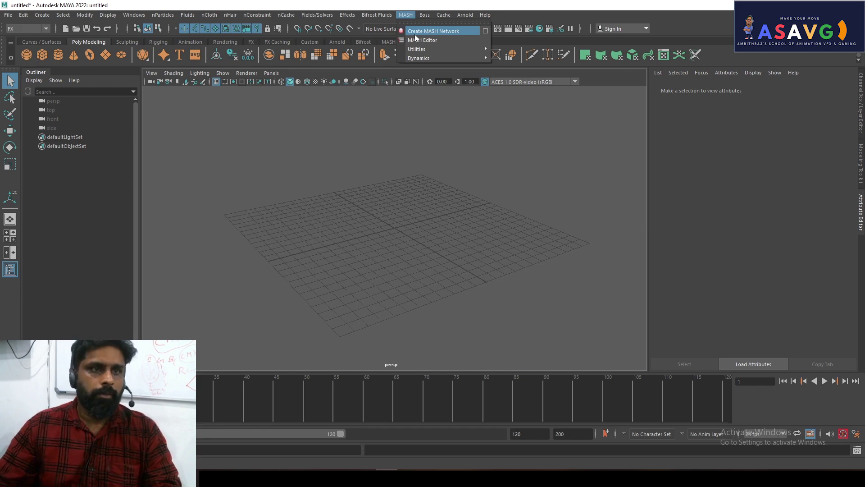
Create a polygon cube as the source shape.
click(40, 55)
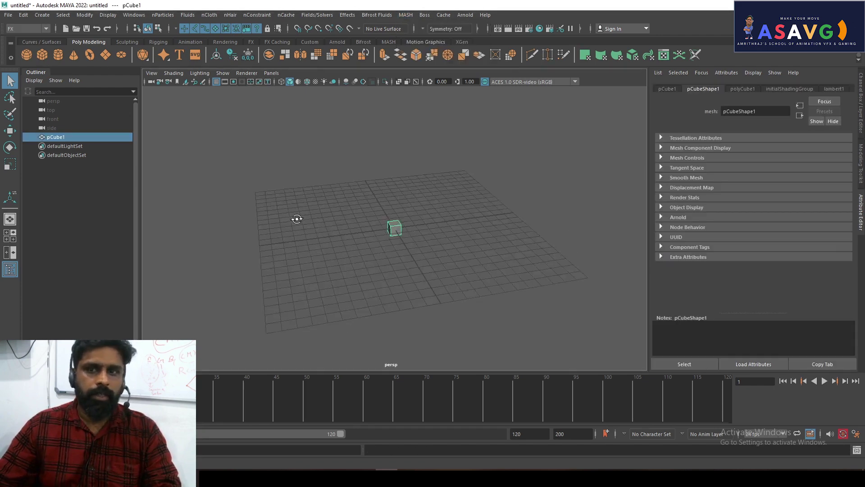
mouse_move(296, 218)
alt+mouse_down()
mouse_move(331, 258)
mouse_move(361, 250)
mouse_move(363, 225)
mouse_move(343, 227)
alt+mouse_up()
key(w)
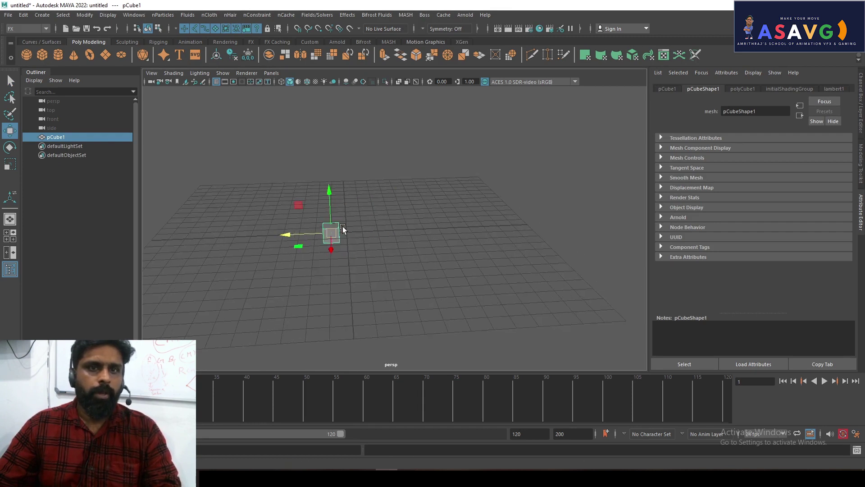
Build MASH1 from the cube with reset default network options, giving a row of ten cubes.
click(408, 18)
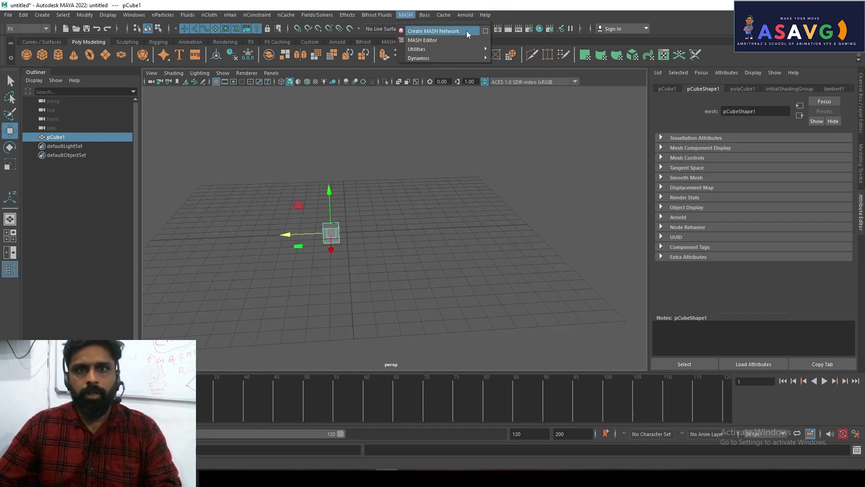
click(485, 31)
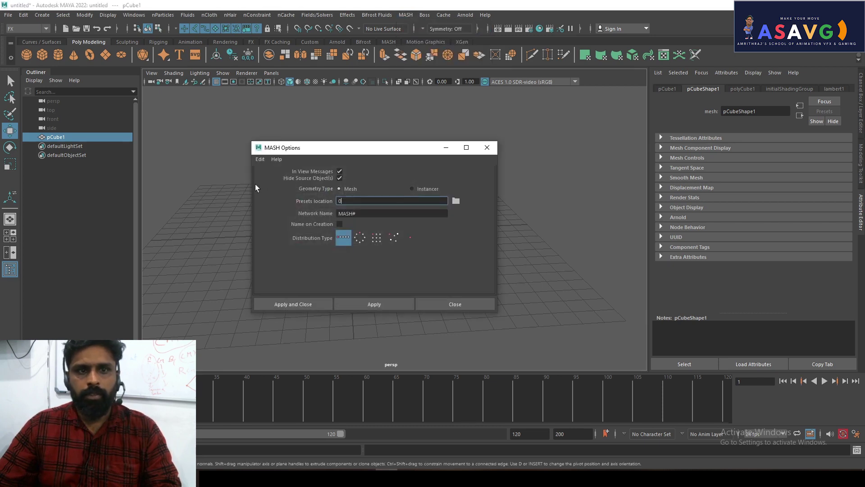
click(259, 160)
click(272, 175)
click(396, 304)
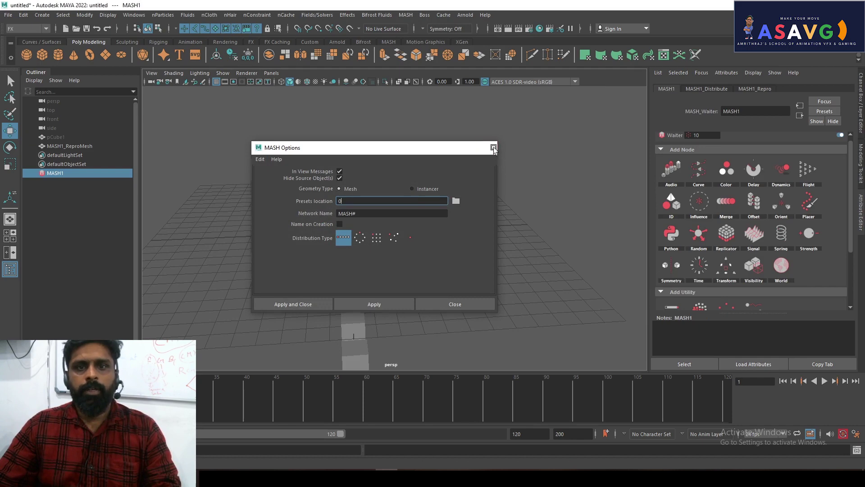
click(487, 147)
mouse_move(374, 204)
alt+mouse_down()
mouse_move(406, 216)
mouse_move(371, 222)
alt+mouse_up()
drag(294, 183, 446, 252)
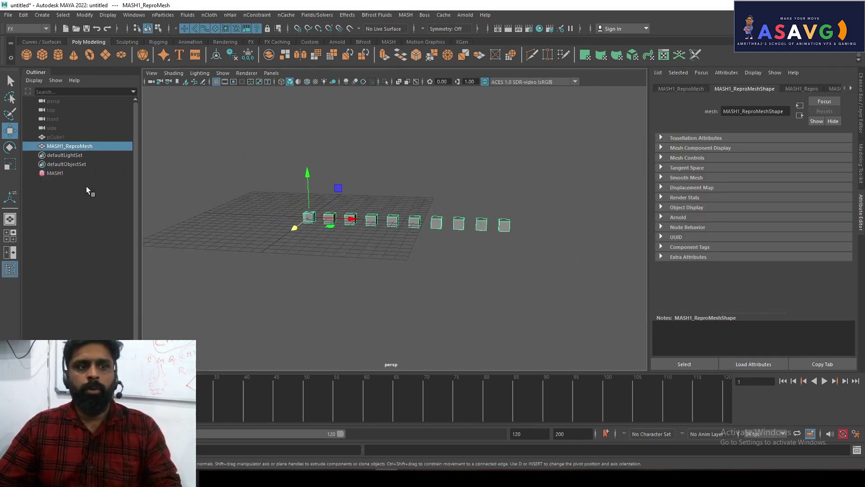
click(63, 175)
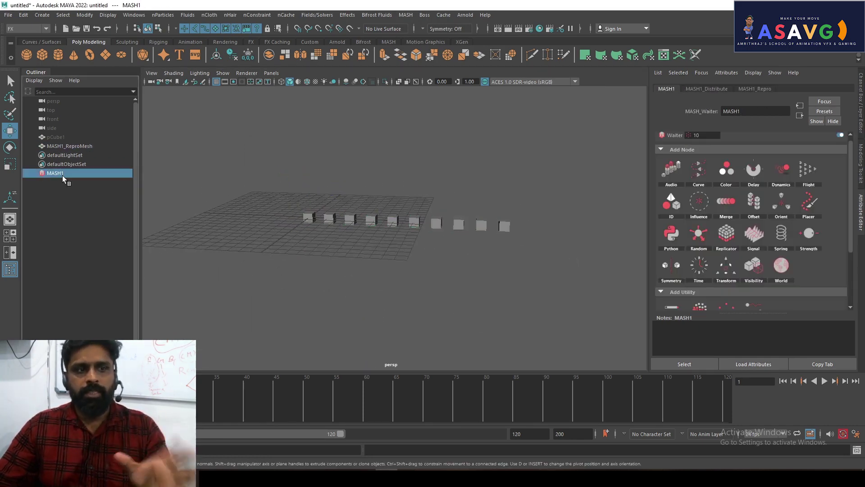
Create a torus, scale it up large, and reselect MASH1.
click(723, 90)
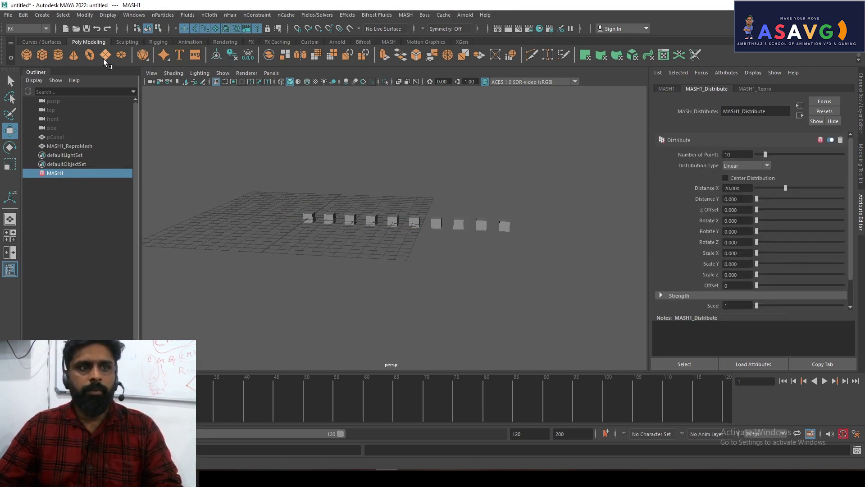
click(89, 54)
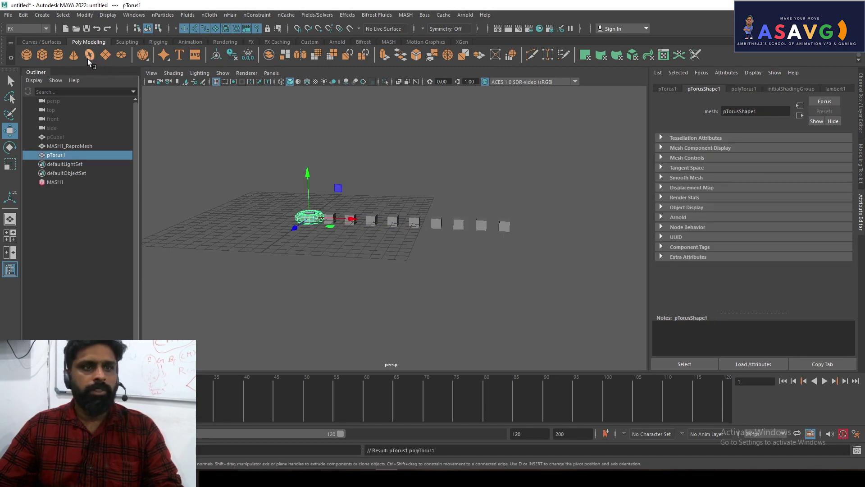
key(e)
key(r)
mouse_move(310, 217)
mouse_down()
mouse_move(358, 242)
mouse_move(428, 225)
mouse_up()
key(w)
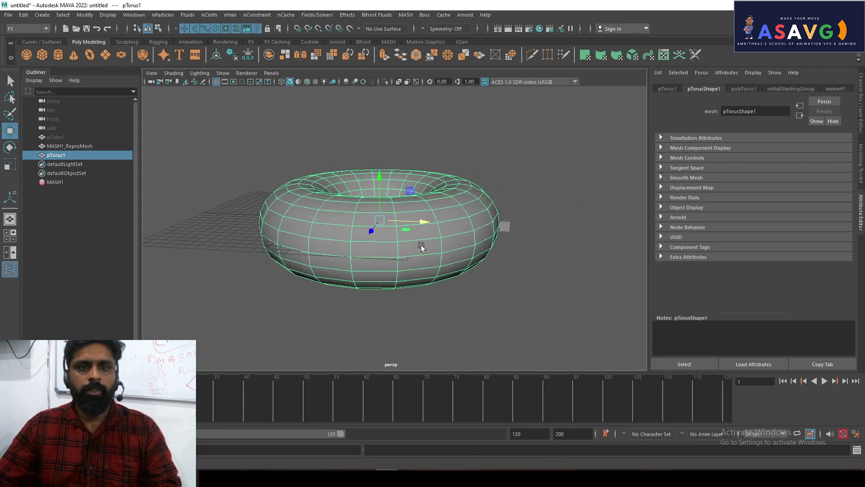
click(57, 182)
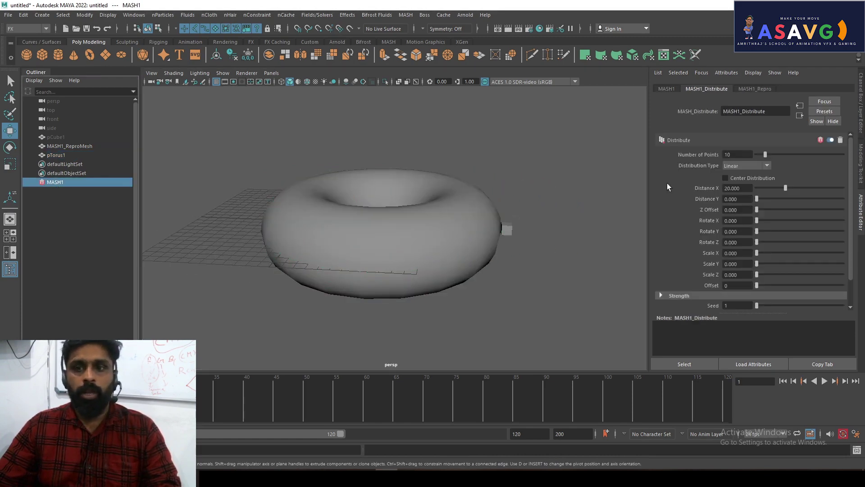
Set MASH1's Distribution Type to Mesh with pTorus1 as the Input Mesh.
click(723, 165)
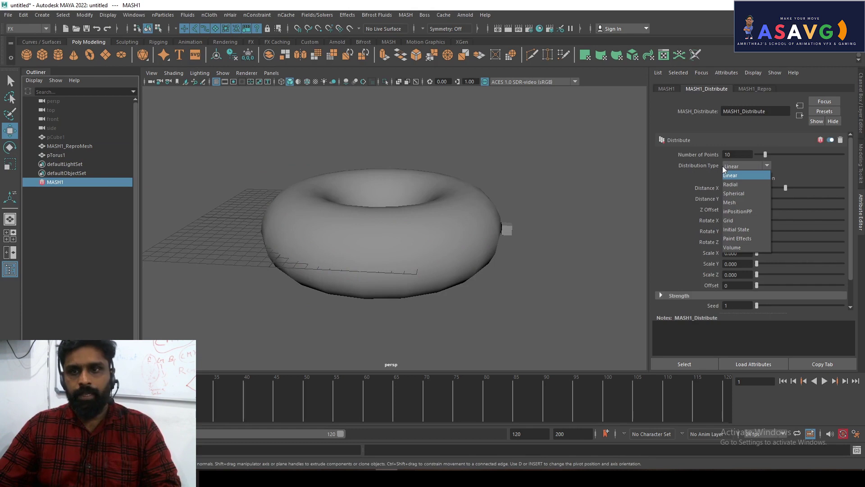
click(730, 202)
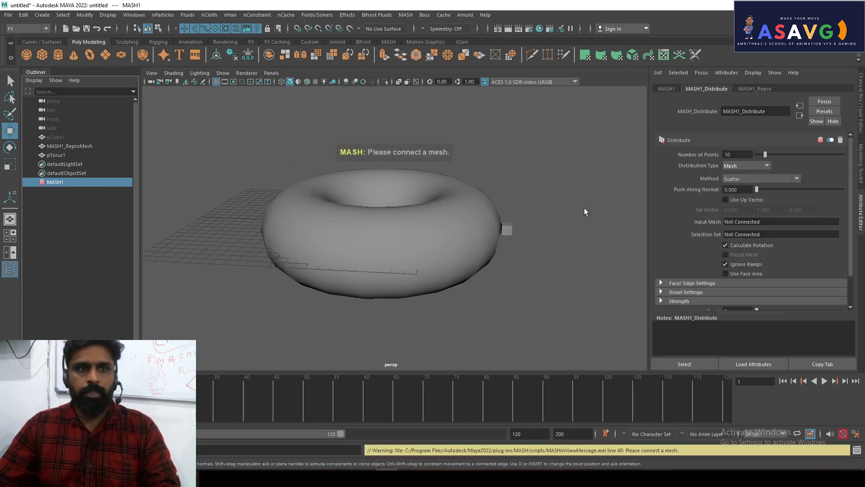
click(55, 155)
click(58, 182)
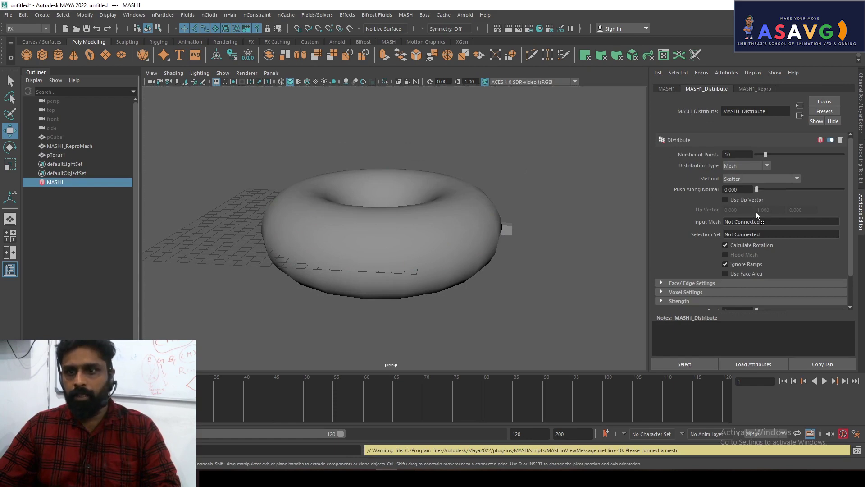
middle_drag(738, 225, 739, 224)
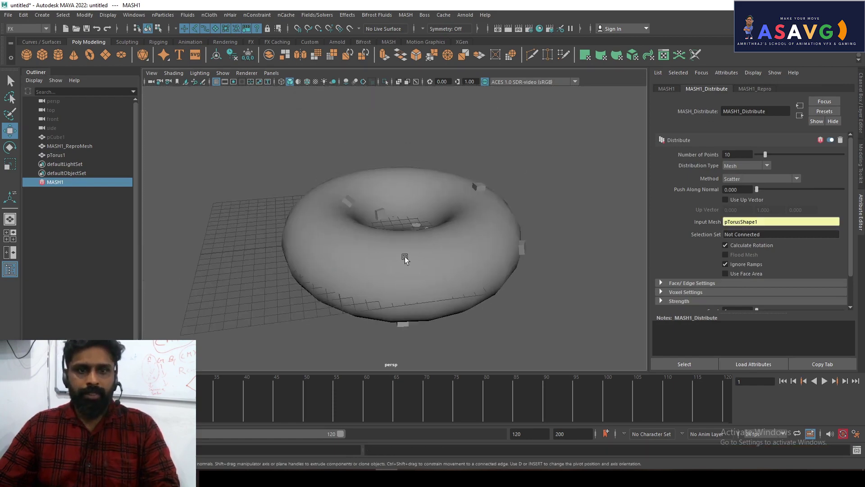
Hide pTorus1 so only the scattered cubes remain visible.
click(419, 256)
drag(436, 236, 681, 216)
alt+drag(622, 226, 484, 257)
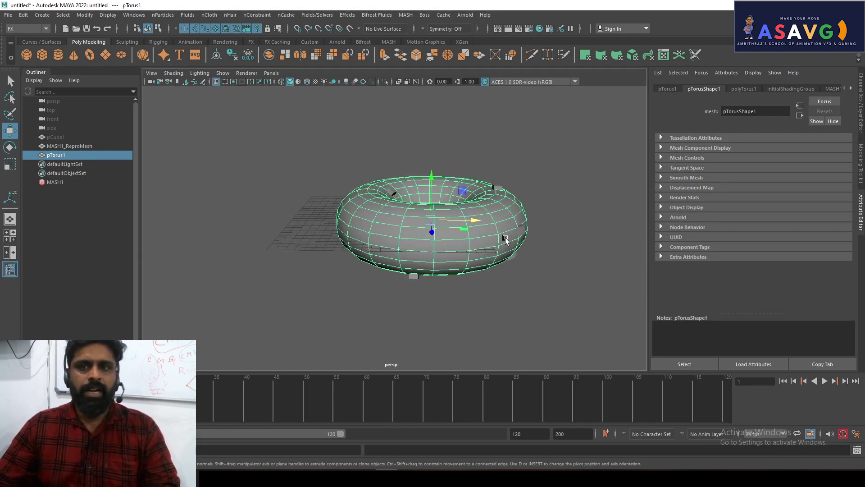
alt+drag(506, 181, 482, 187)
click(111, 189)
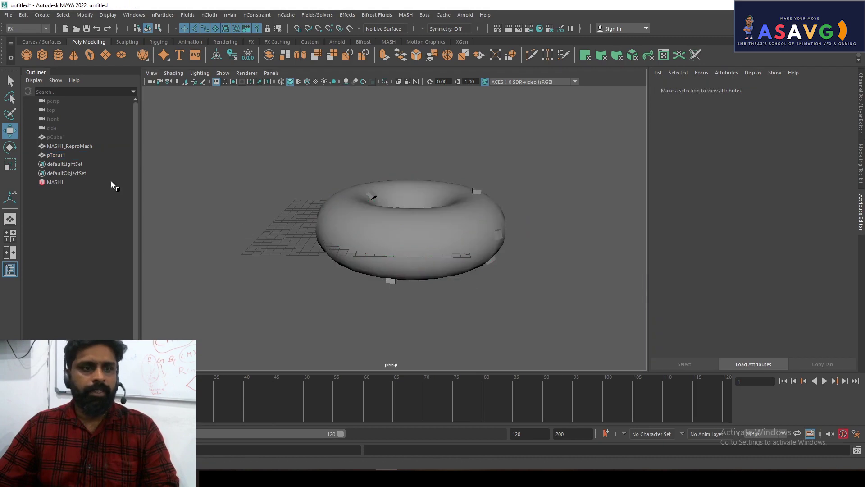
click(77, 155)
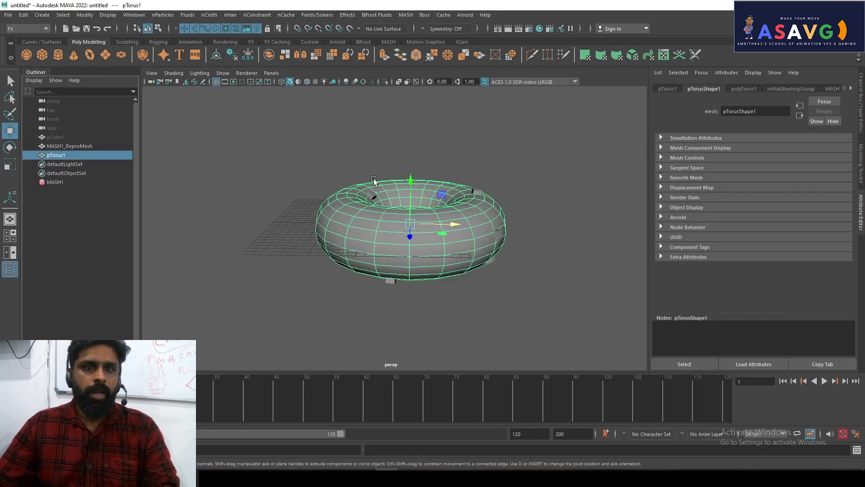
scroll(374, 179, up, 3)
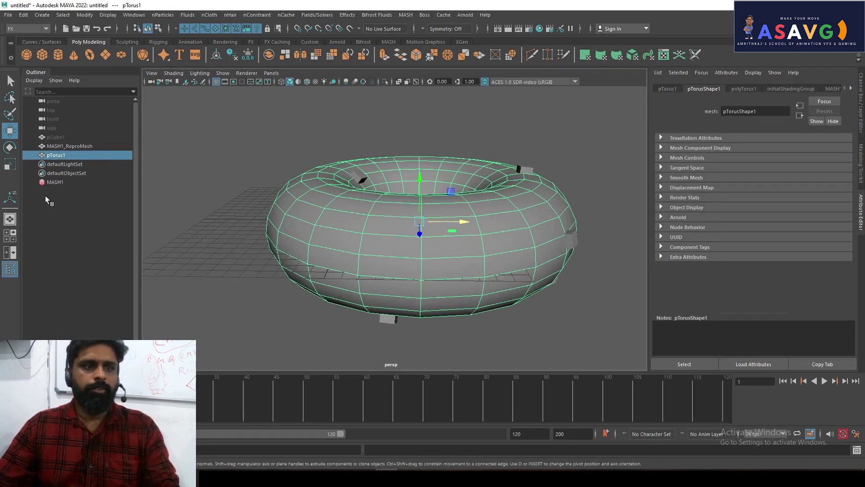
click(61, 198)
click(64, 155)
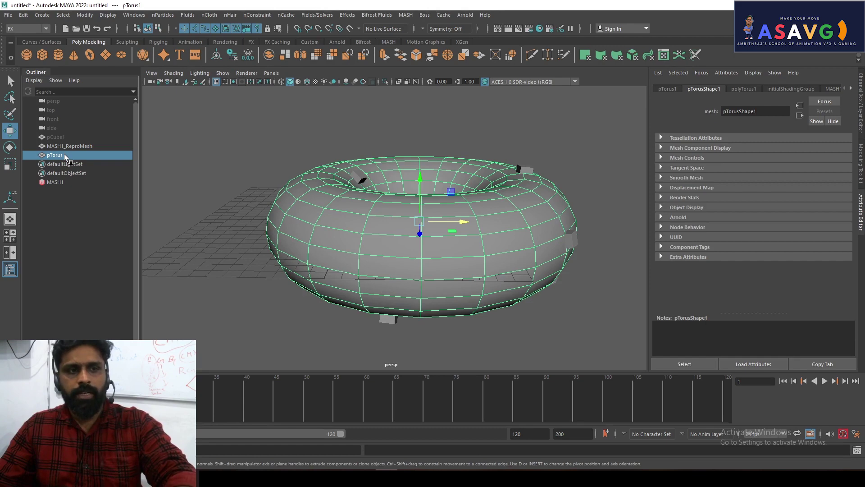
key(ctrl+h)
scroll(351, 188, down, 2)
mouse_move(309, 173)
mouse_down()
mouse_move(553, 302)
mouse_move(461, 283)
mouse_up()
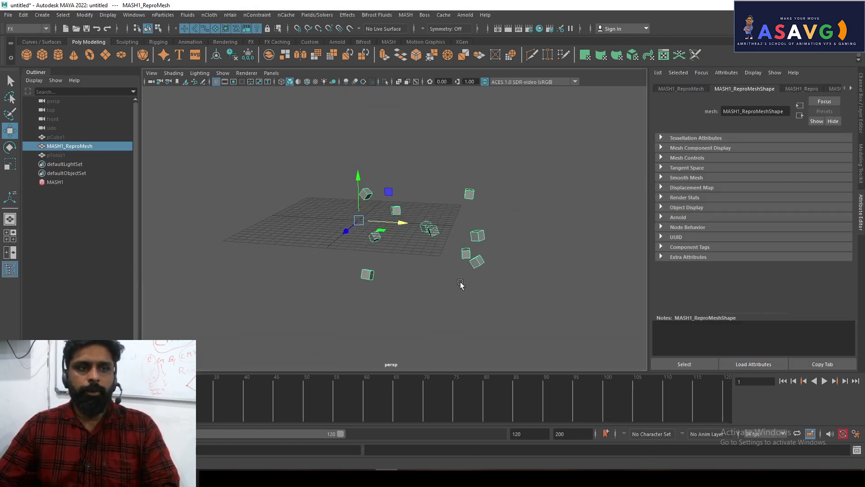
Set MASH1's Number of Points to 250, then raise it to 300.
click(48, 183)
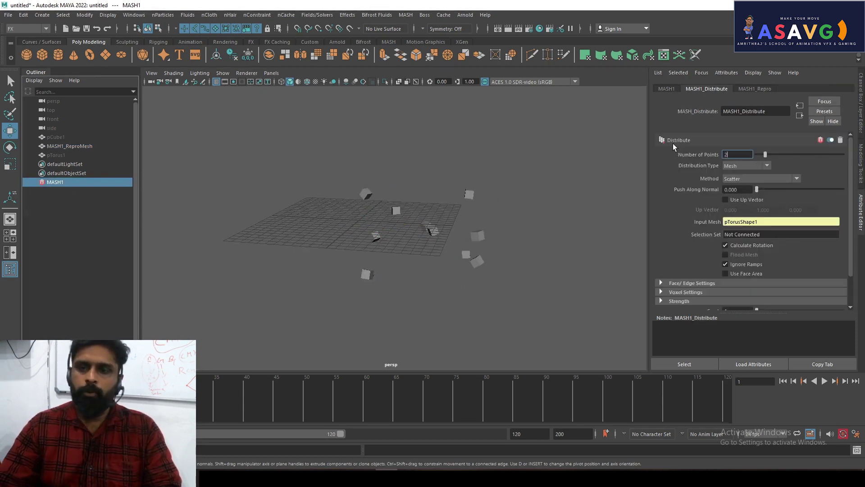
text(250)
key(Return)
alt+drag(552, 215, 724, 165)
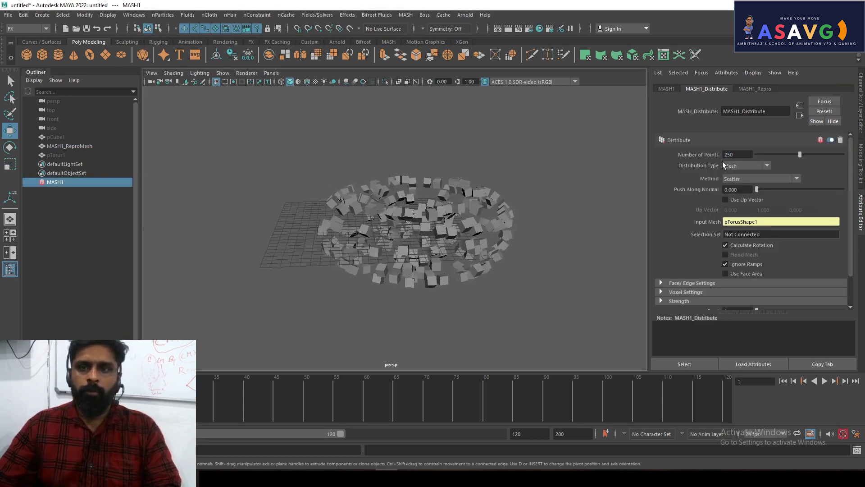
double_click(734, 154)
text(300)
key(Return)
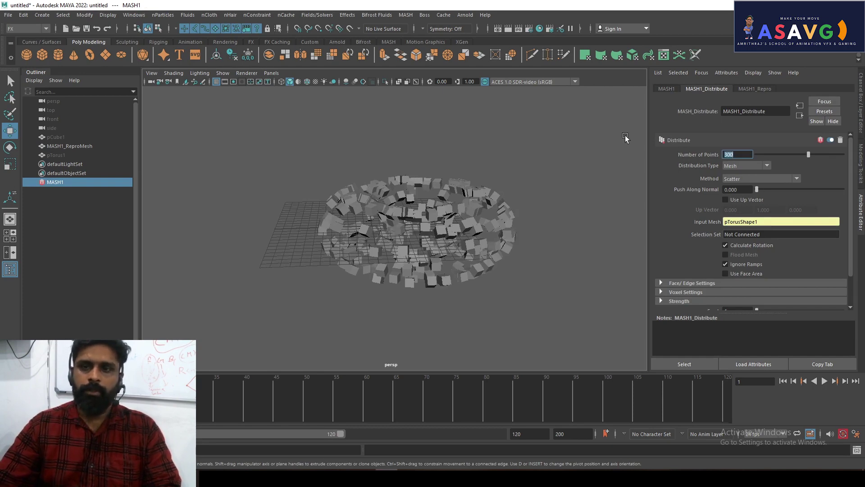
mouse_move(512, 188)
alt+mouse_down()
mouse_move(319, 203)
mouse_move(515, 280)
alt+mouse_up()
click(318, 203)
click(58, 182)
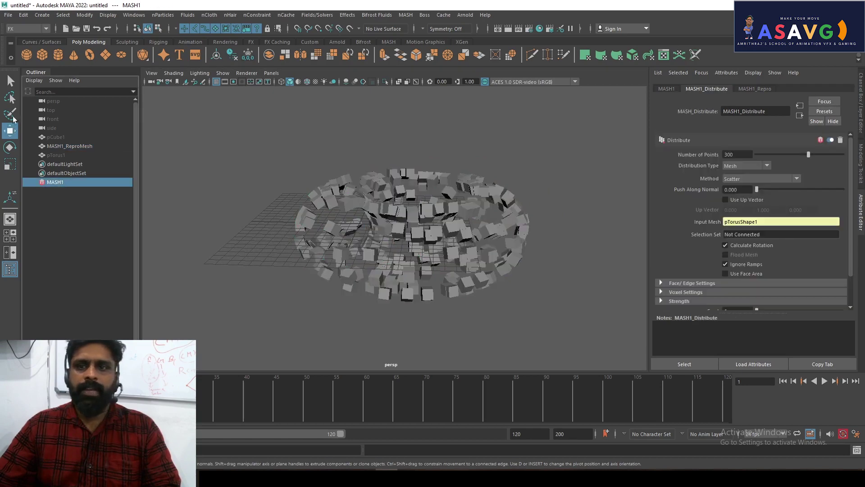
Try Linear, Radial and Spherical distribution types, undoing a narrowed Angle X.
click(739, 165)
click(735, 173)
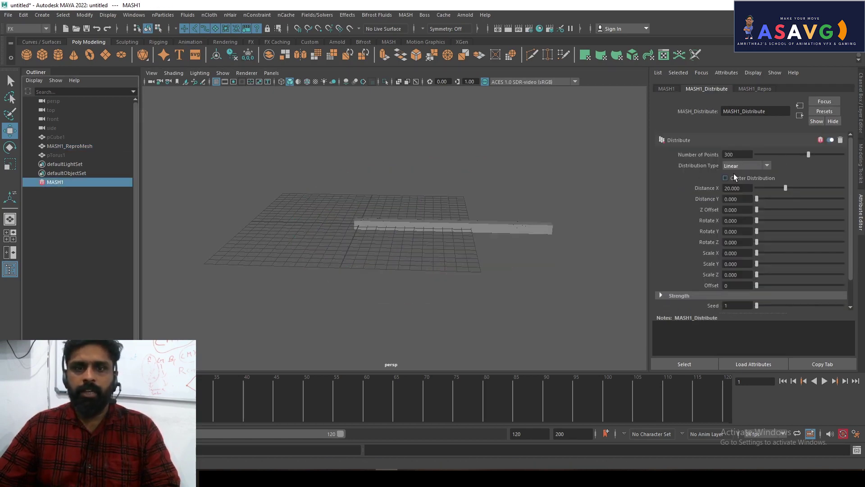
click(732, 166)
click(735, 183)
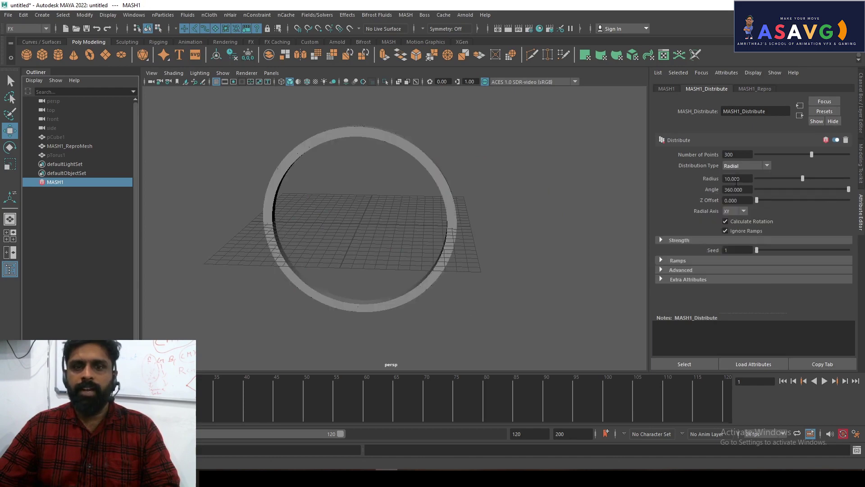
click(739, 169)
click(740, 192)
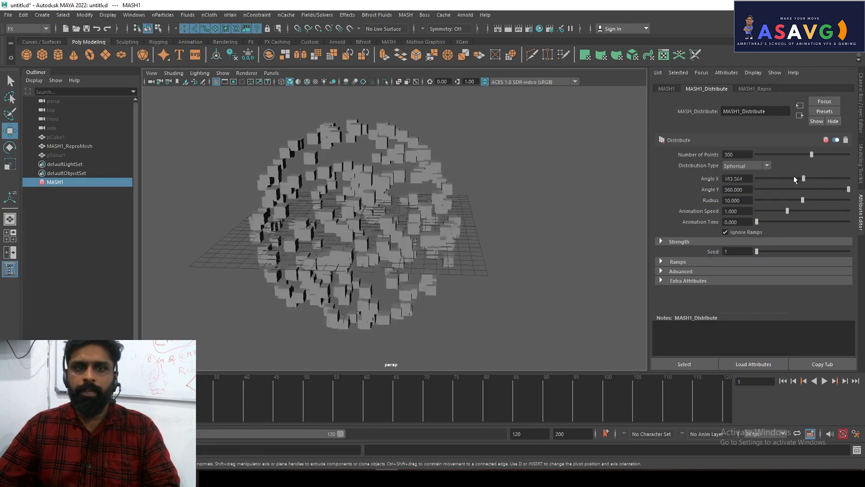
drag(794, 175, 764, 177)
key(ctrl+z)
key(ctrl+z)
key(ctrl+z)
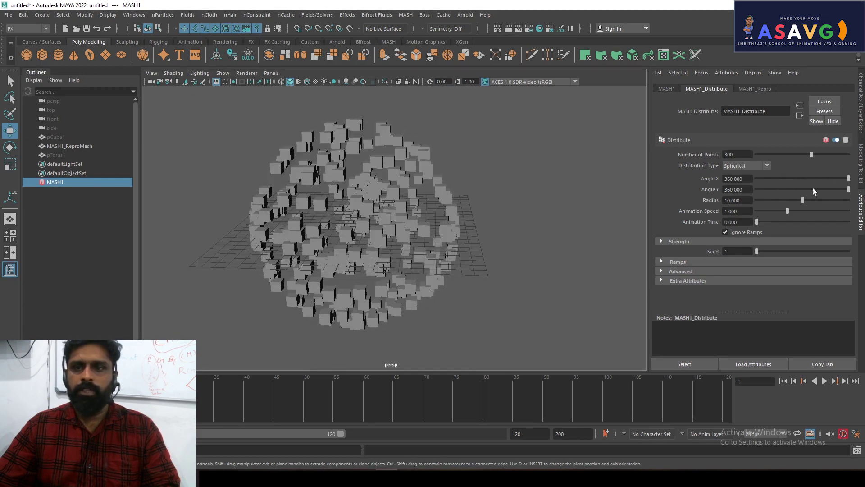
key(ctrl+z)
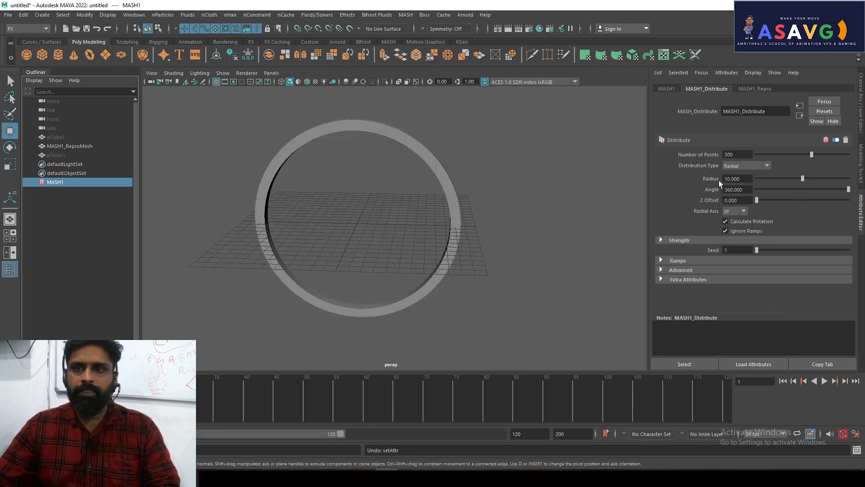
Set the distribution to Spherical with radius about 11.188, keeping Angle X at 360.
click(743, 170)
click(743, 185)
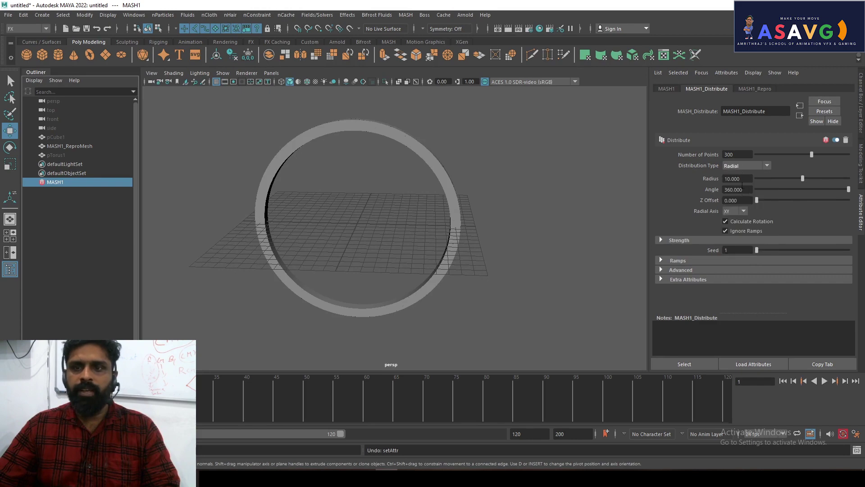
click(743, 170)
click(734, 193)
alt+drag(512, 213, 607, 193)
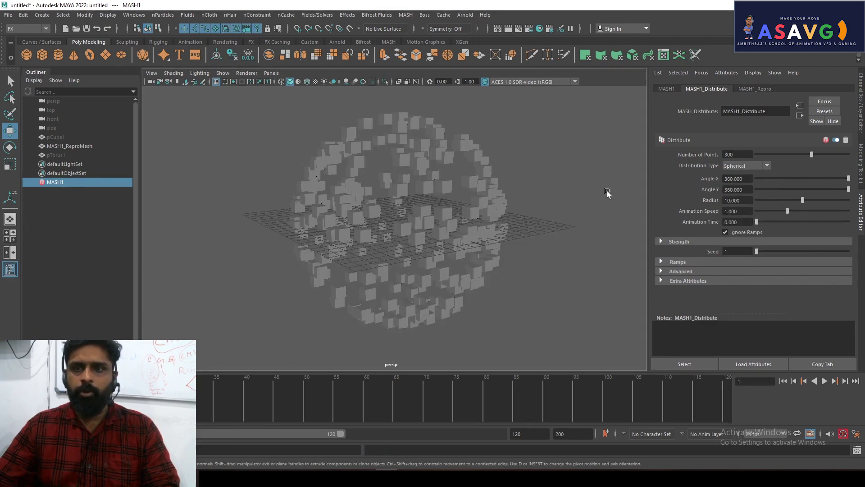
mouse_move(806, 203)
mouse_down()
mouse_move(825, 201)
mouse_move(810, 203)
mouse_up()
mouse_move(849, 178)
mouse_down()
mouse_move(799, 177)
mouse_move(823, 174)
mouse_up()
key(ctrl+z)
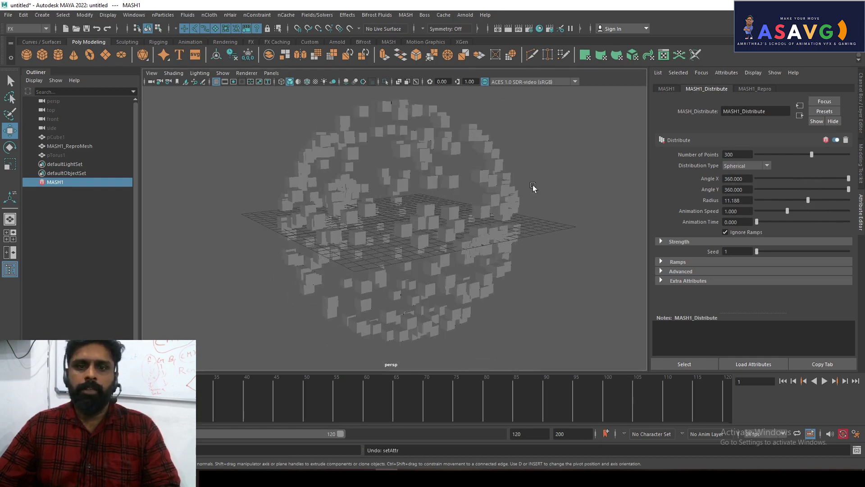
key(ctrl+z)
mouse_move(516, 202)
alt+mouse_down()
mouse_move(533, 235)
mouse_move(451, 221)
alt+mouse_up()
Create a polygon cone and move it to the right of the cube sphere.
click(441, 217)
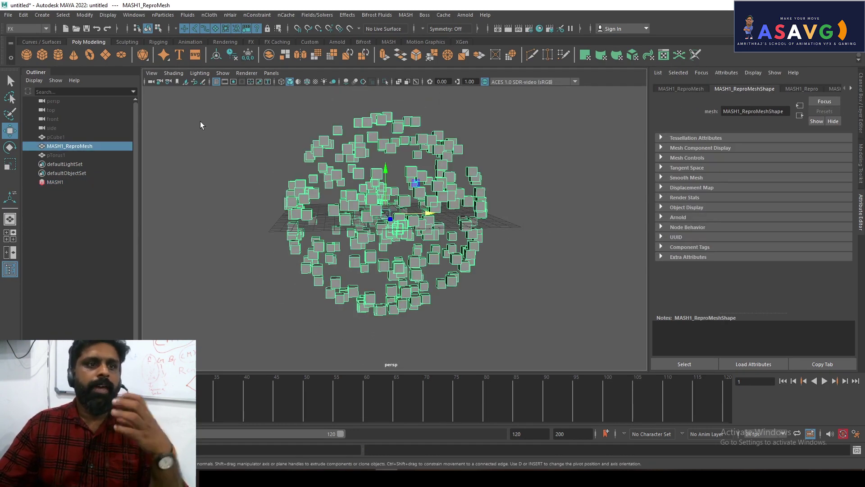
alt+drag(508, 276, 466, 274)
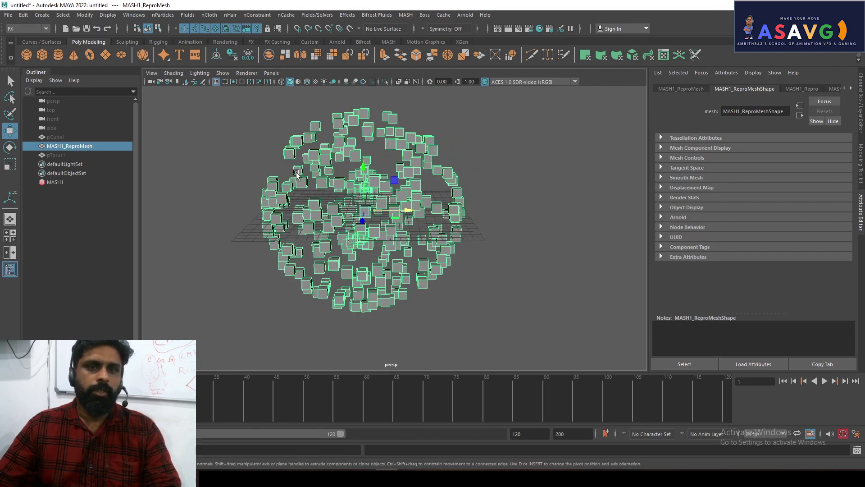
click(73, 59)
mouse_move(408, 210)
mouse_down()
mouse_move(541, 214)
mouse_move(473, 233)
mouse_up()
alt+middle_drag(472, 232, 462, 226)
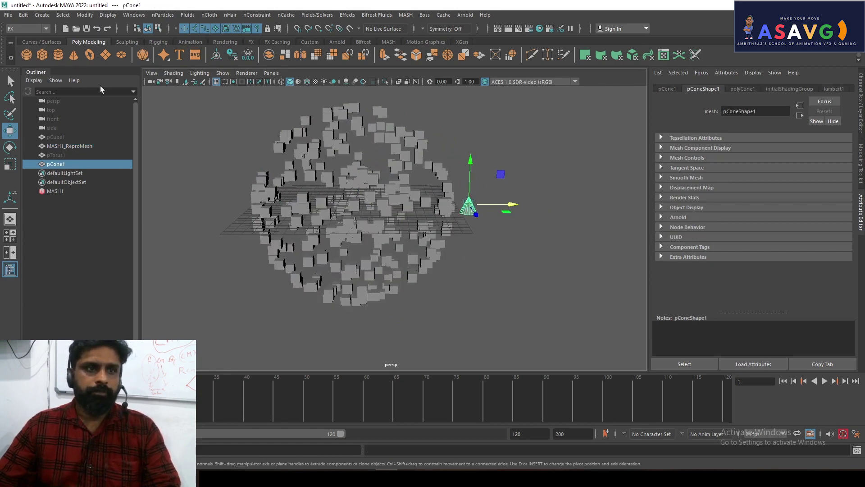
Create platonic solids, delete pPlatonic4 and pPlatonic1, and move pPlatonic2 right of the sphere.
click(143, 55)
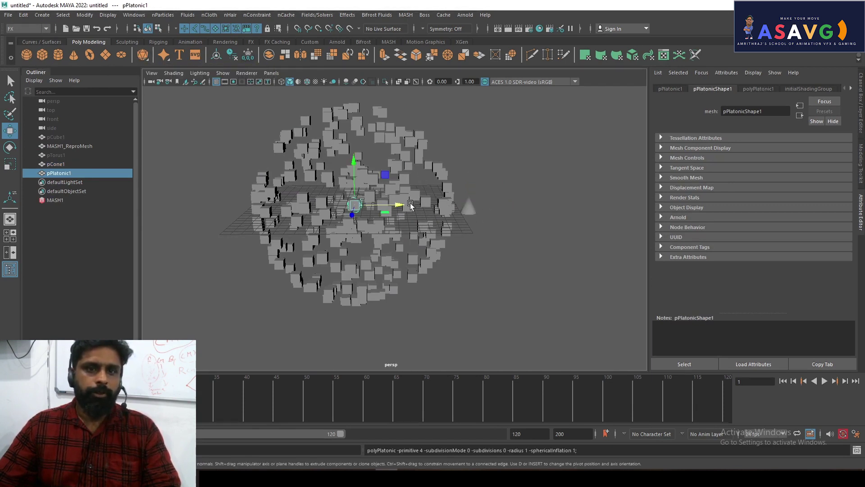
drag(411, 205, 291, 205)
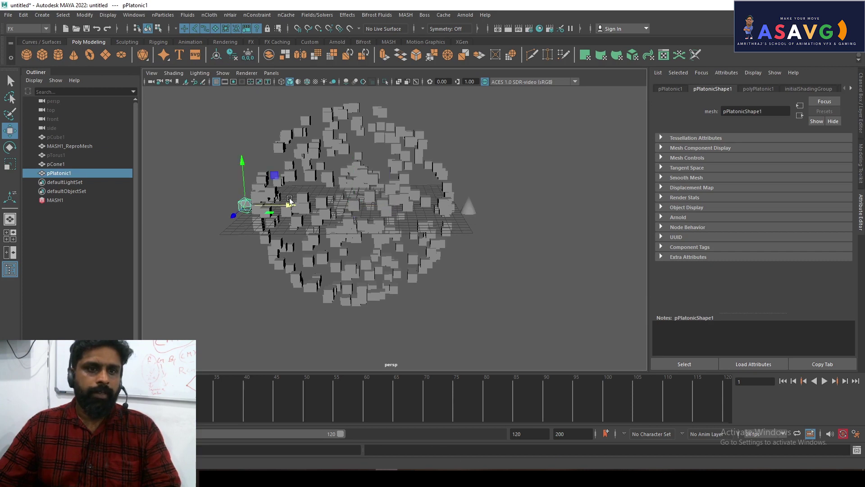
click(146, 61)
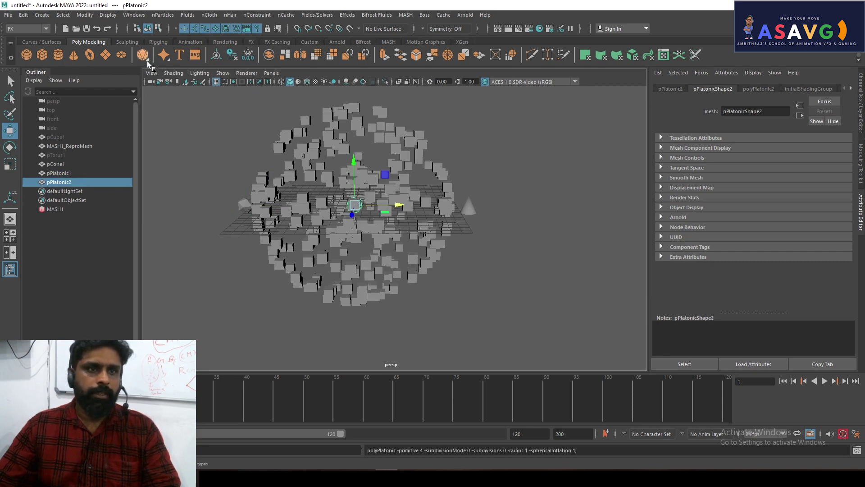
click(147, 61)
click(148, 60)
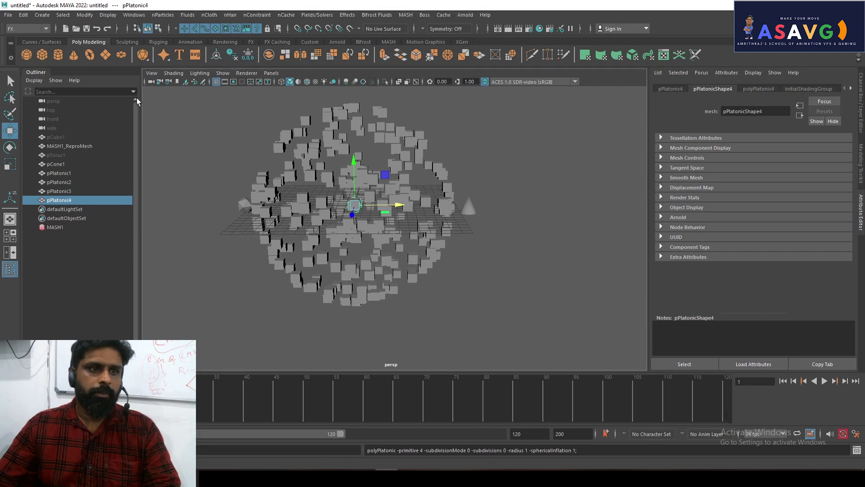
key(ctrl+z)
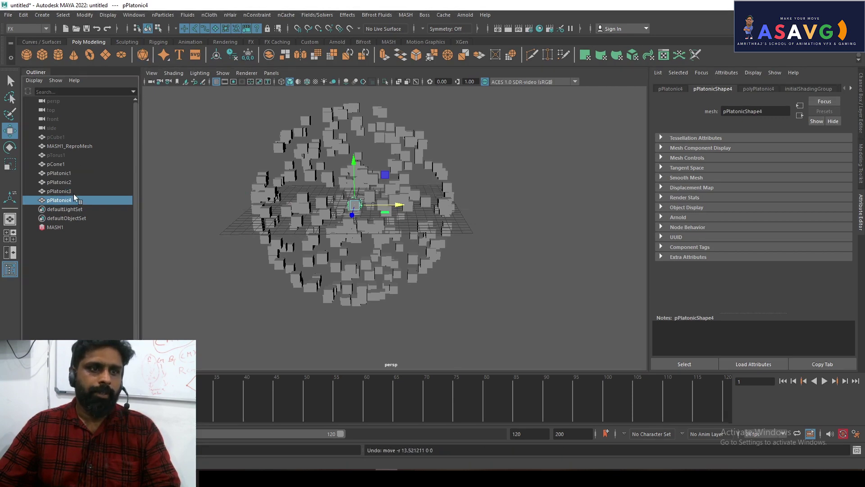
key(ctrl+z)
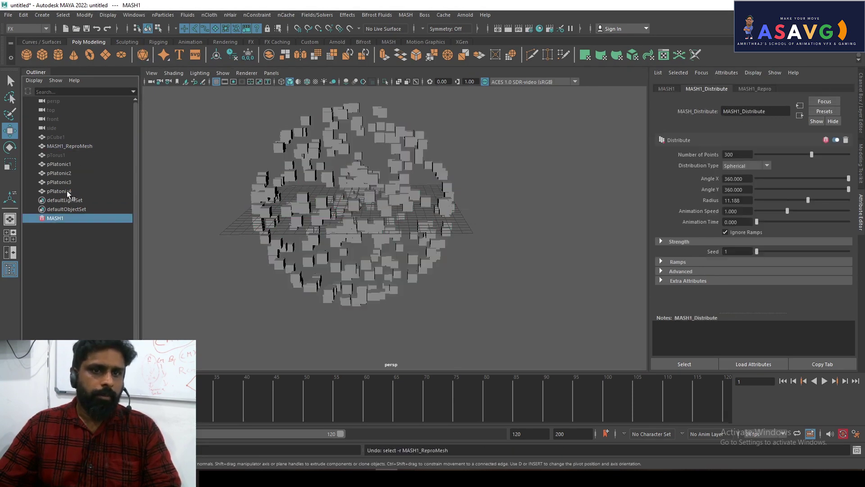
click(67, 190)
key(Delete)
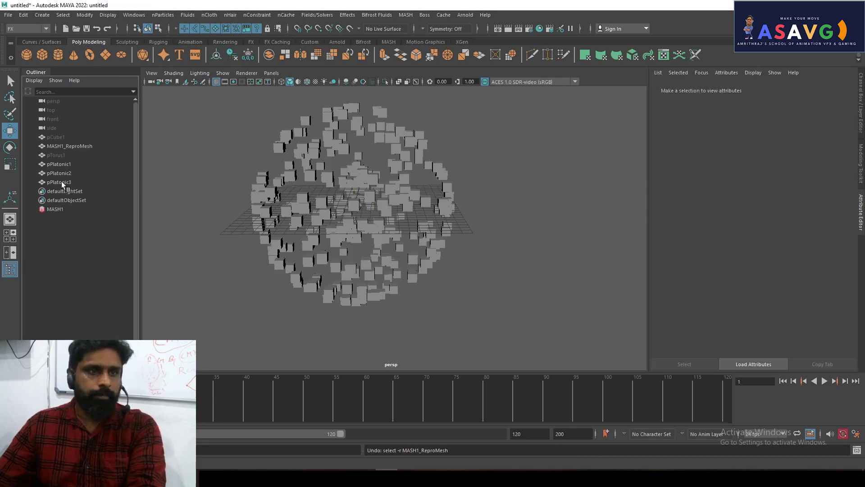
click(66, 165)
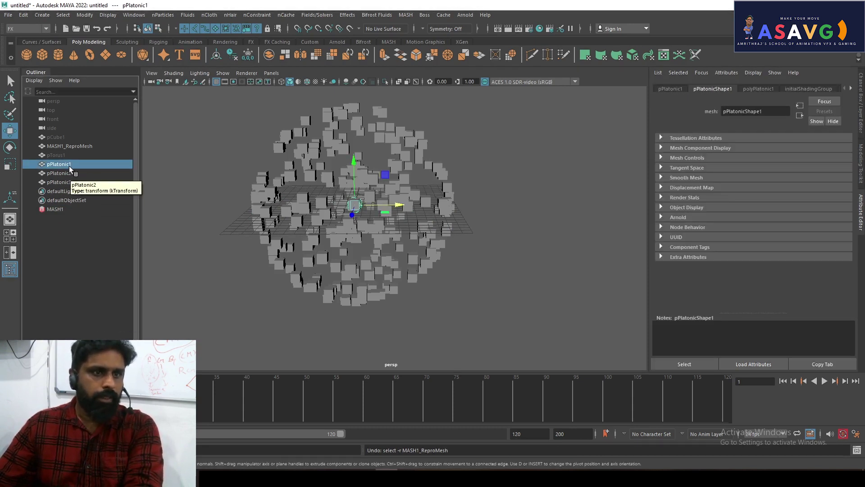
key(Delete)
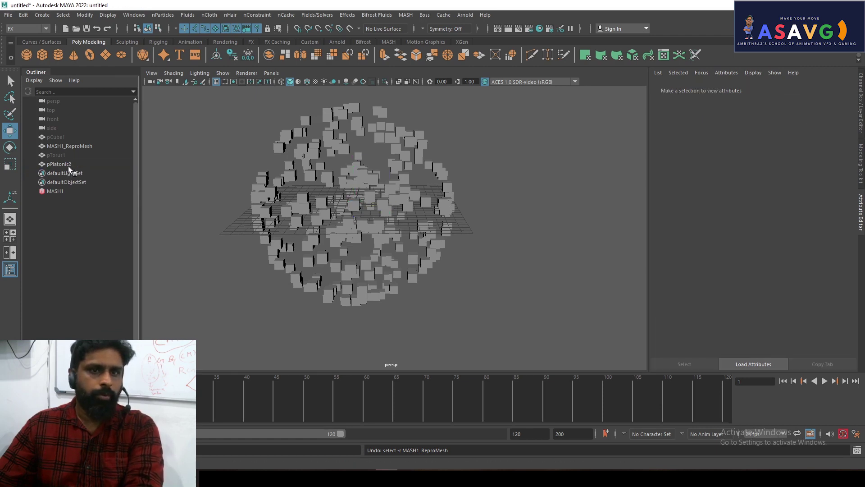
click(68, 165)
drag(423, 207, 514, 205)
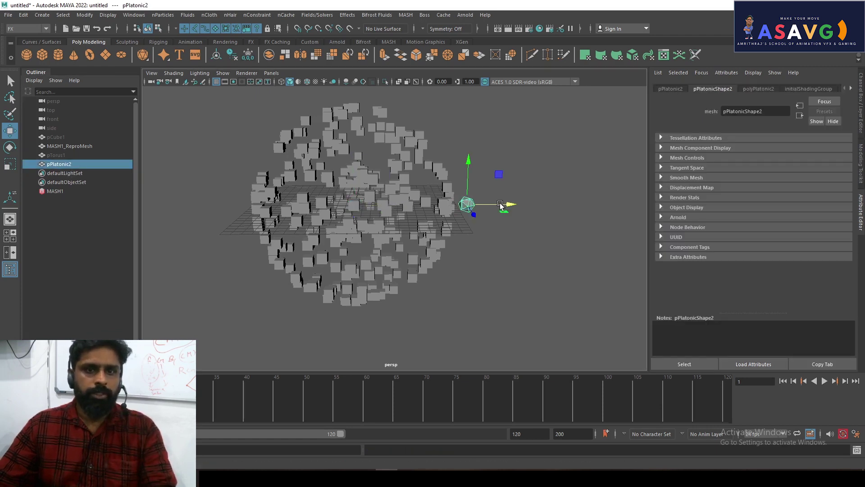
Add a new cone left of the cube sphere and a polygon sphere to its right.
click(72, 56)
drag(386, 214, 283, 203)
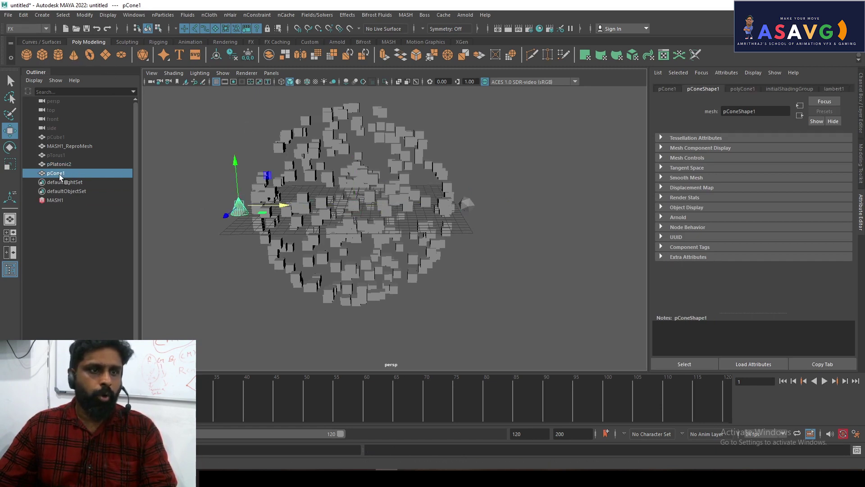
click(26, 54)
drag(428, 203, 508, 202)
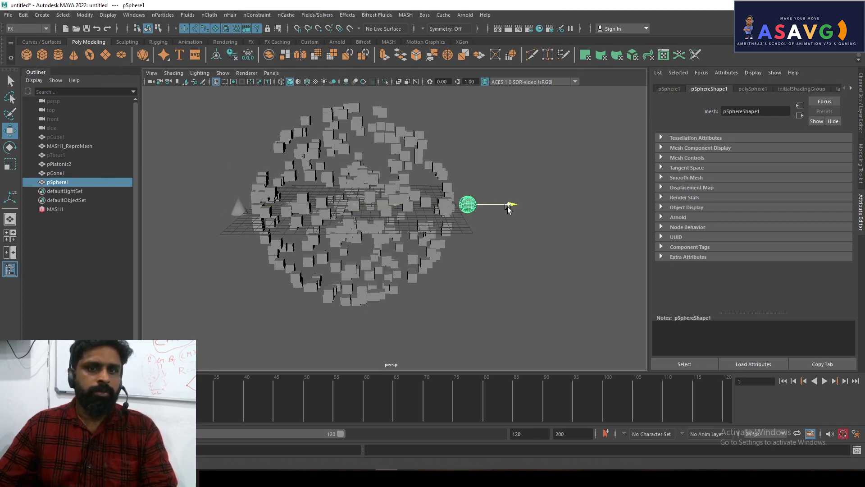
mouse_move(495, 236)
alt+mouse_down()
mouse_move(433, 249)
mouse_move(479, 239)
mouse_move(450, 259)
mouse_move(425, 251)
mouse_move(338, 262)
alt+mouse_up()
Check pSphere1, pCone1 and pPlatonic2 in the Outliner, then select MASH1.
click(335, 246)
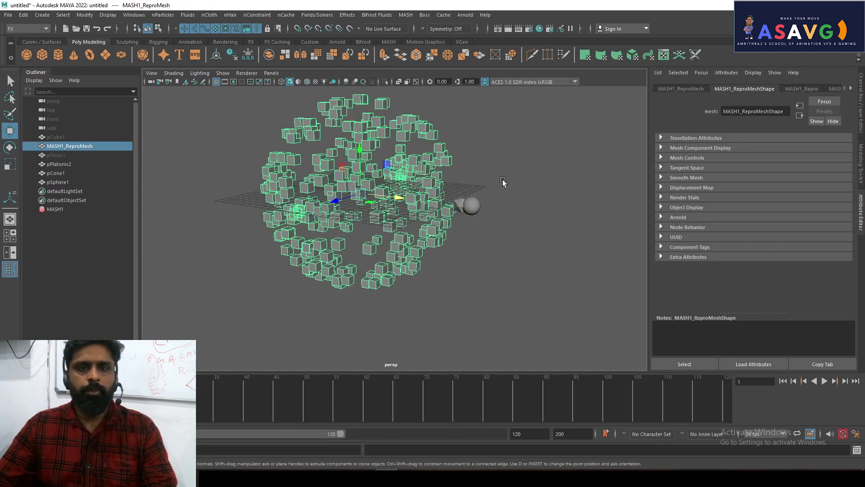
click(474, 210)
mouse_move(475, 209)
alt+mouse_down()
mouse_move(505, 216)
mouse_move(371, 230)
mouse_move(195, 209)
alt+mouse_up()
click(56, 173)
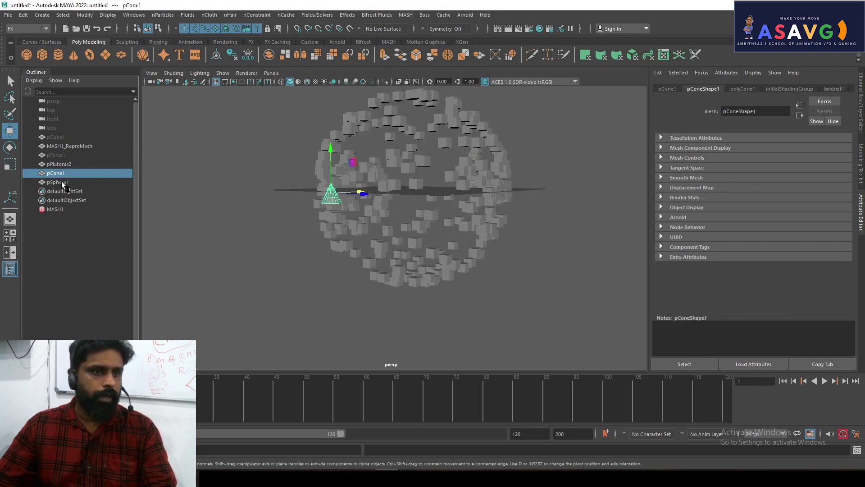
drag(58, 182, 58, 172)
click(60, 164)
click(61, 172)
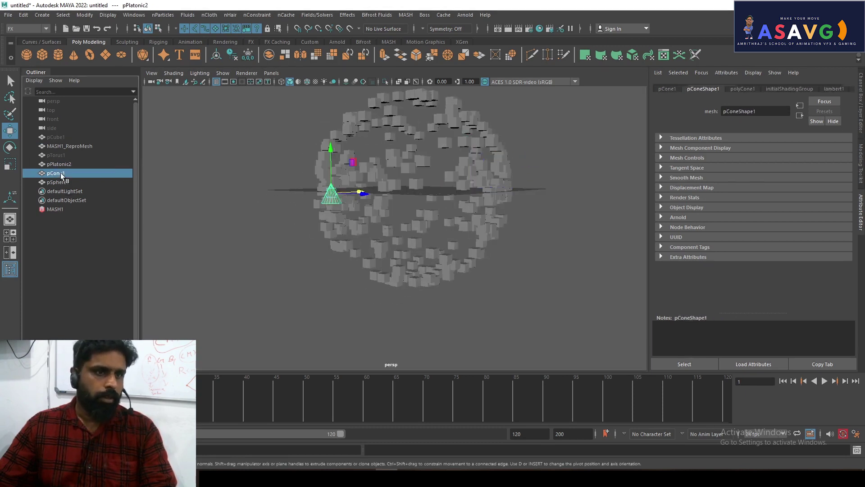
click(57, 182)
mouse_move(305, 203)
alt+mouse_down()
mouse_move(358, 175)
mouse_move(333, 96)
alt+mouse_up()
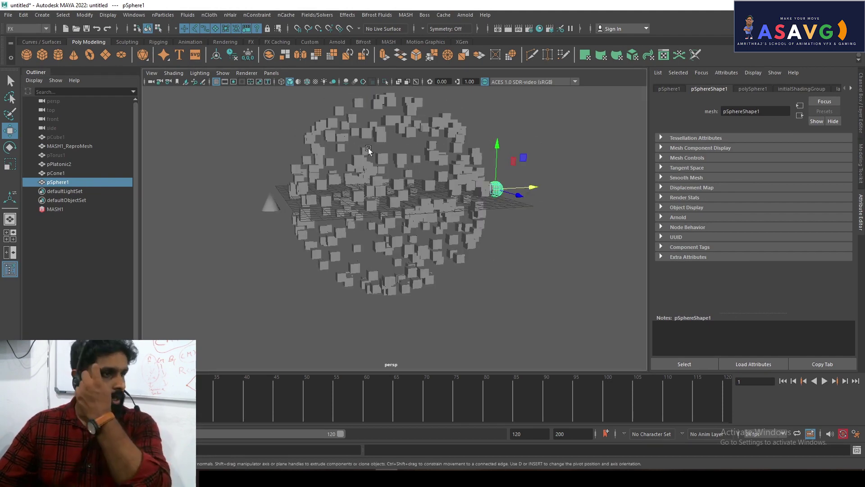
alt+drag(506, 213, 502, 231)
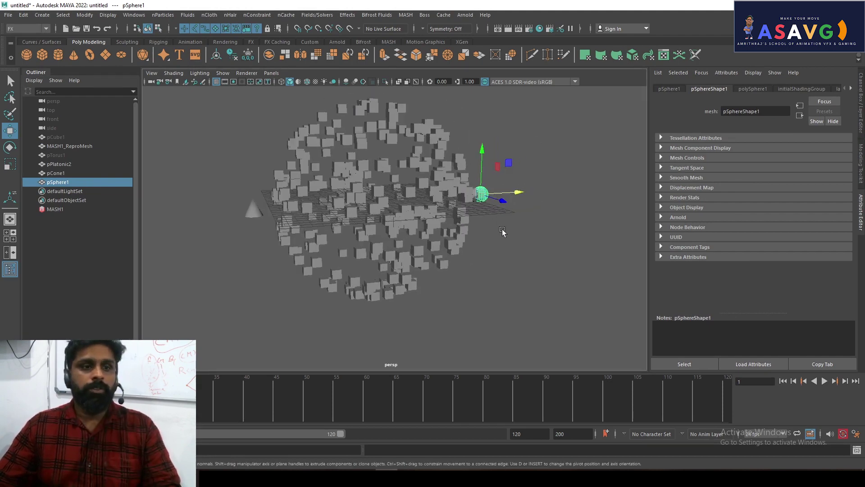
click(59, 210)
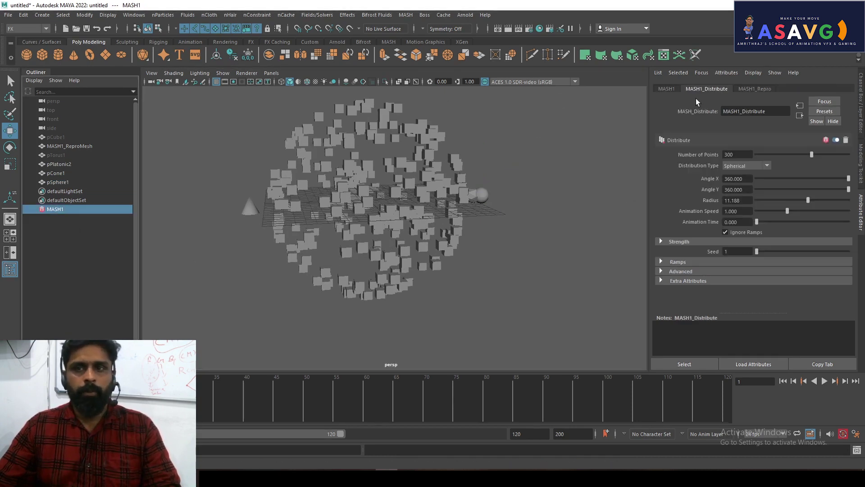
Browse MASH1's attribute tabs, ending on the Repro settings listing only pCube1.
click(666, 88)
click(717, 87)
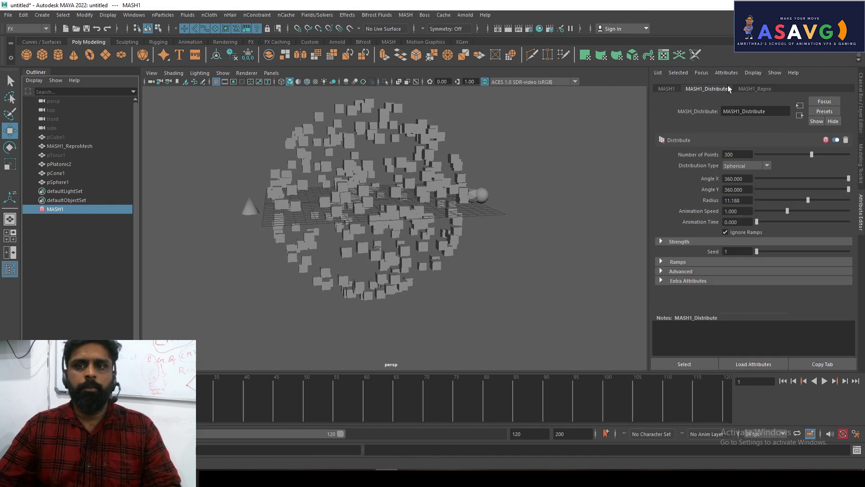
click(772, 89)
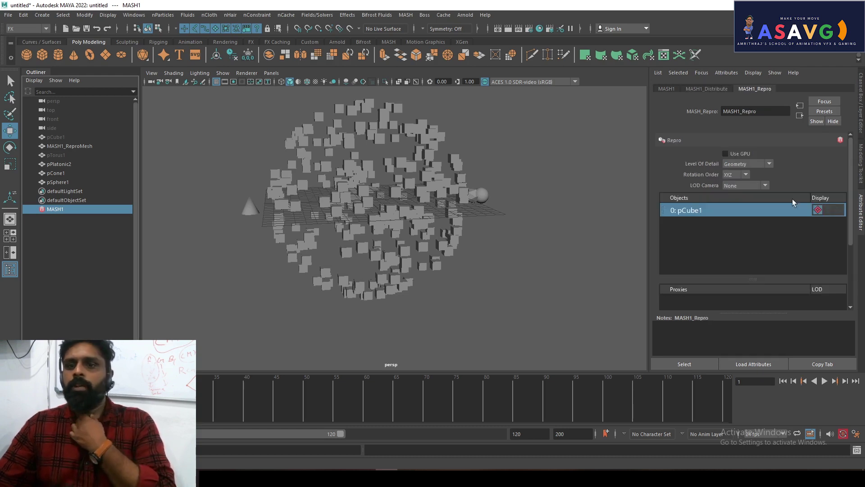
click(667, 89)
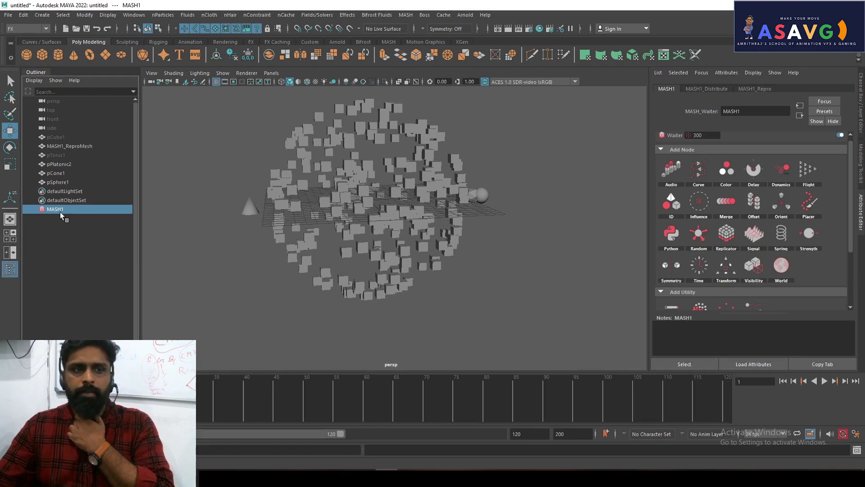
click(706, 88)
click(750, 89)
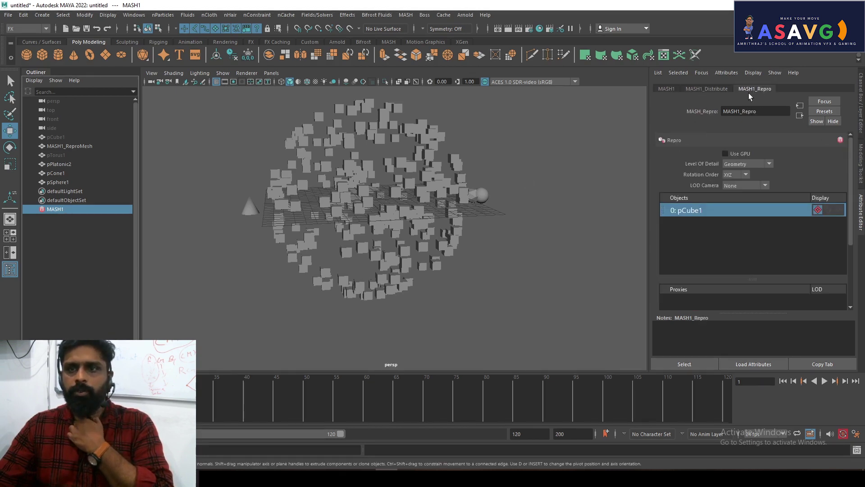
click(668, 89)
click(715, 89)
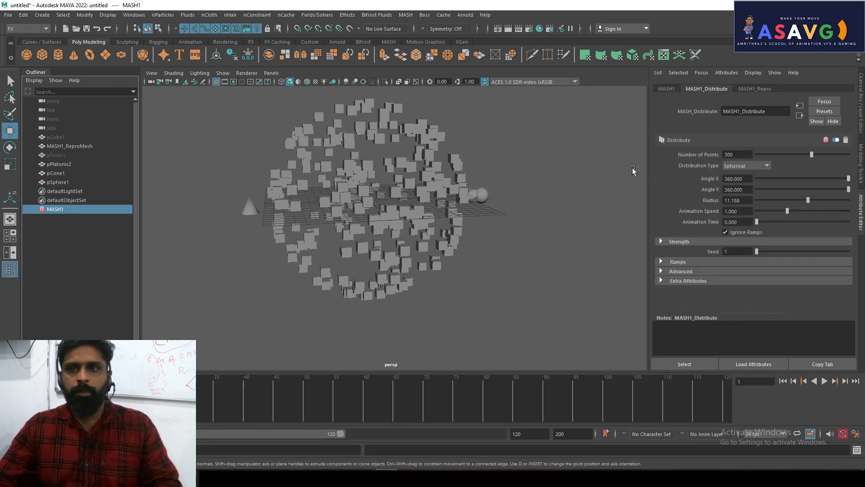
click(768, 90)
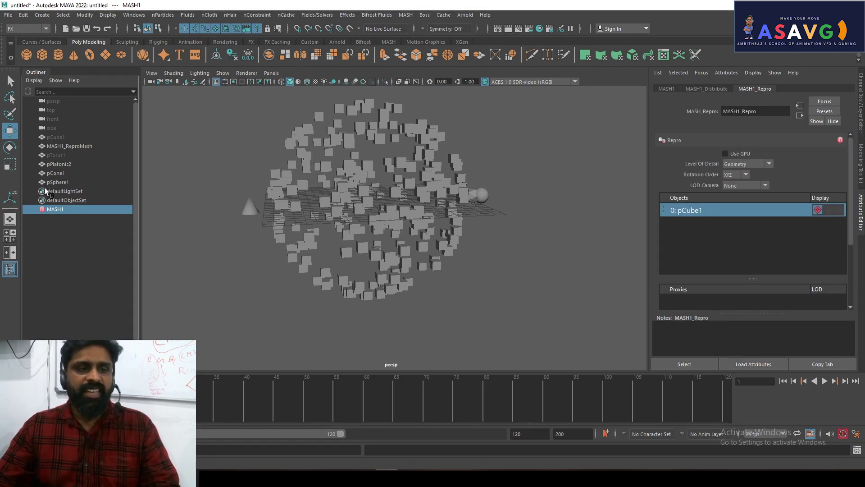
Inspect the torus, platonic solid and sphere, then view the cube sphere from above.
click(56, 156)
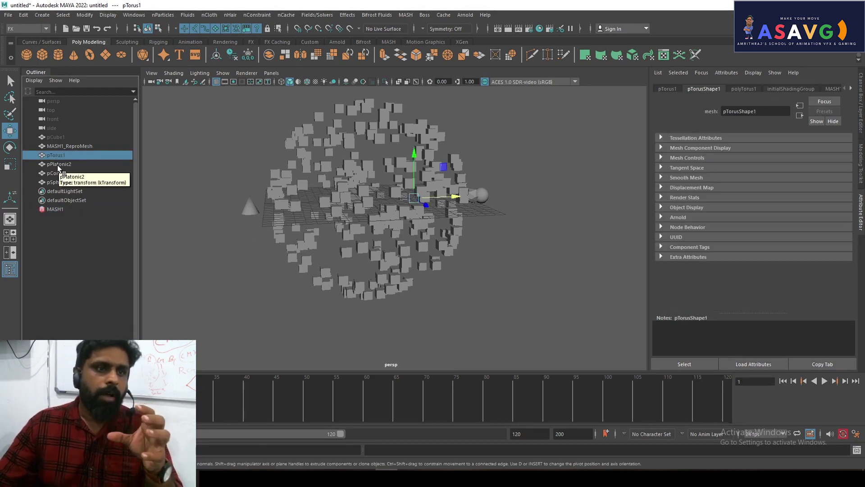
click(58, 165)
click(57, 182)
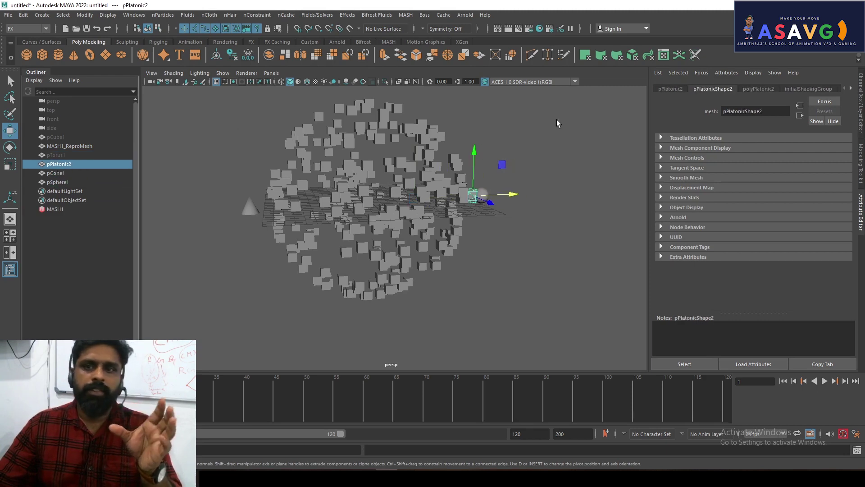
click(64, 215)
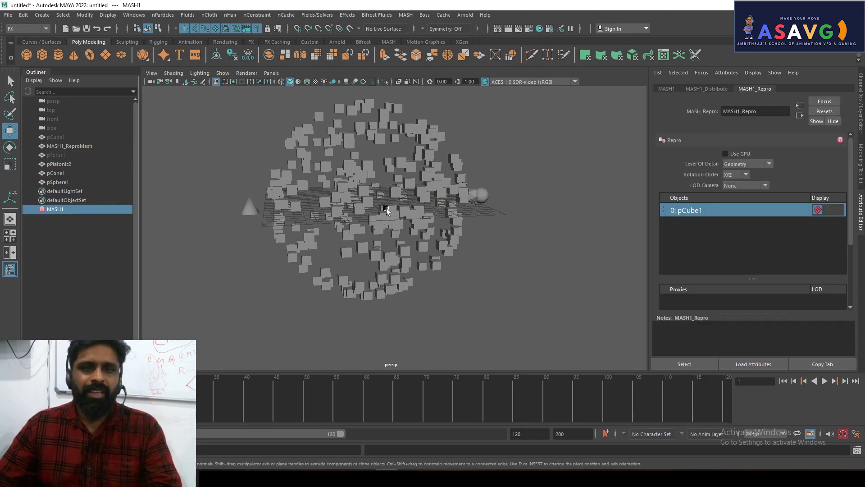
scroll(406, 207, up, 2)
scroll(424, 206, down, 2)
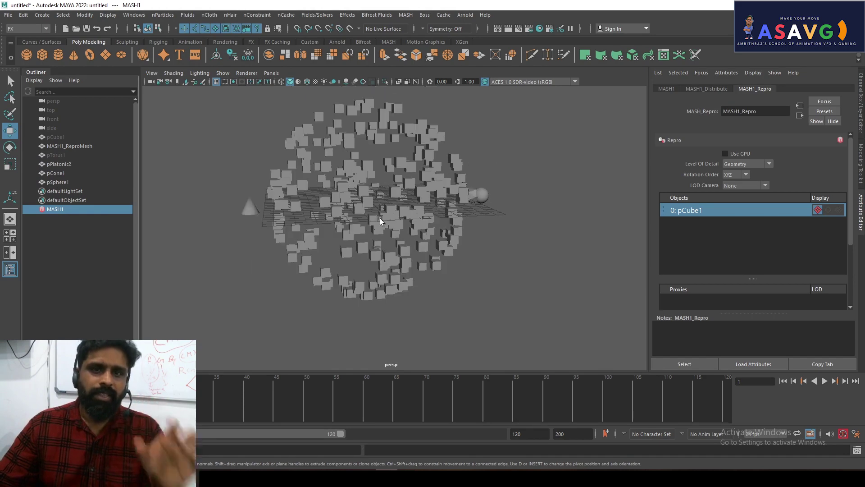
alt+drag(422, 212, 404, 231)
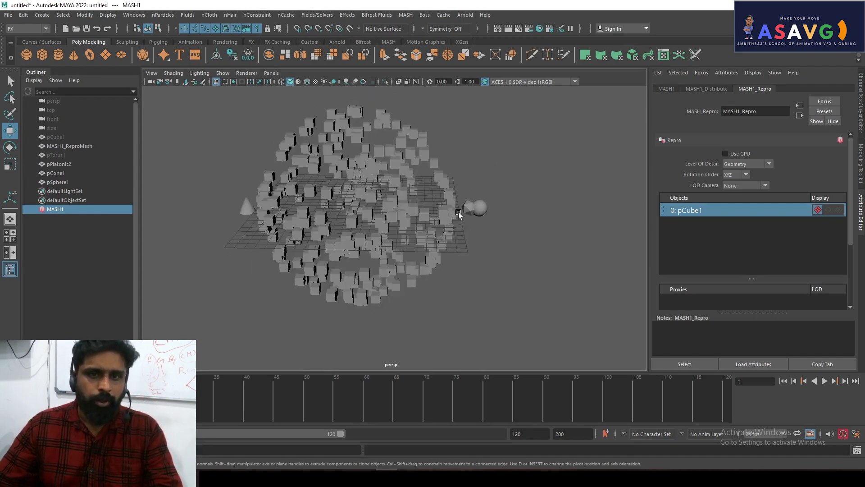
click(467, 212)
Hide pPlatonic2, pCone1 and pSphere1 with Ctrl+H.
click(68, 175)
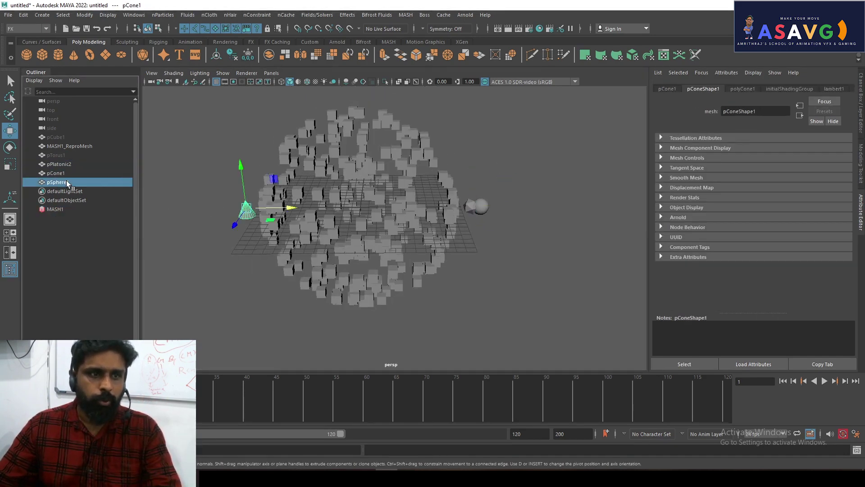
click(71, 156)
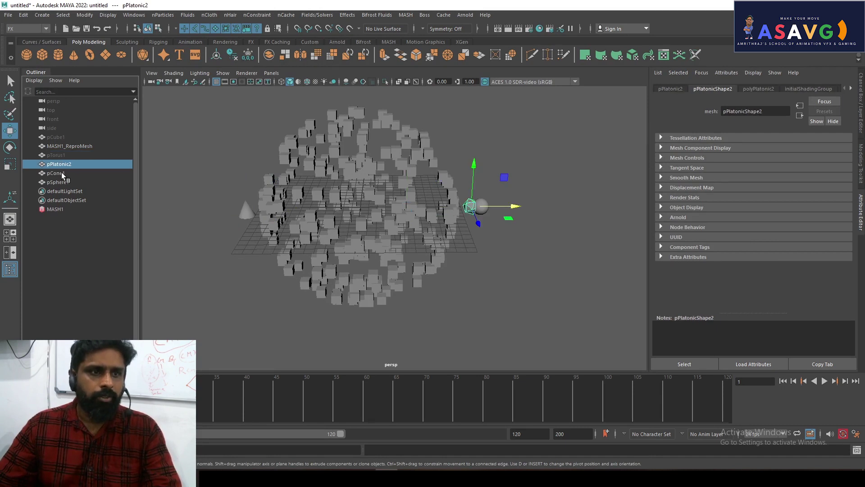
shift+click(61, 173)
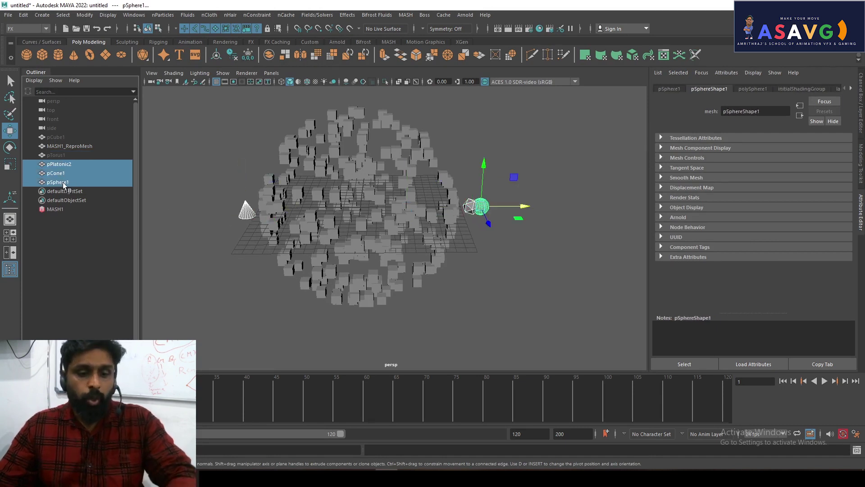
key(ctrl+h)
Select MASH1 and frame the cube sphere in the view.
click(58, 172)
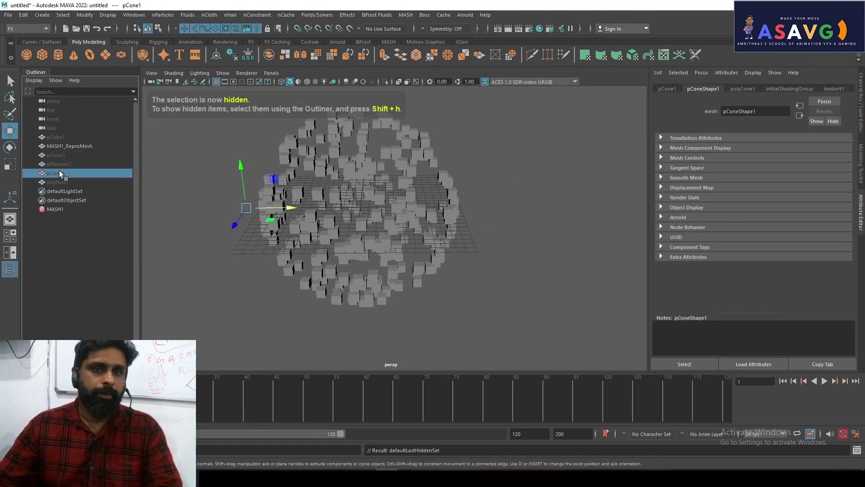
click(52, 208)
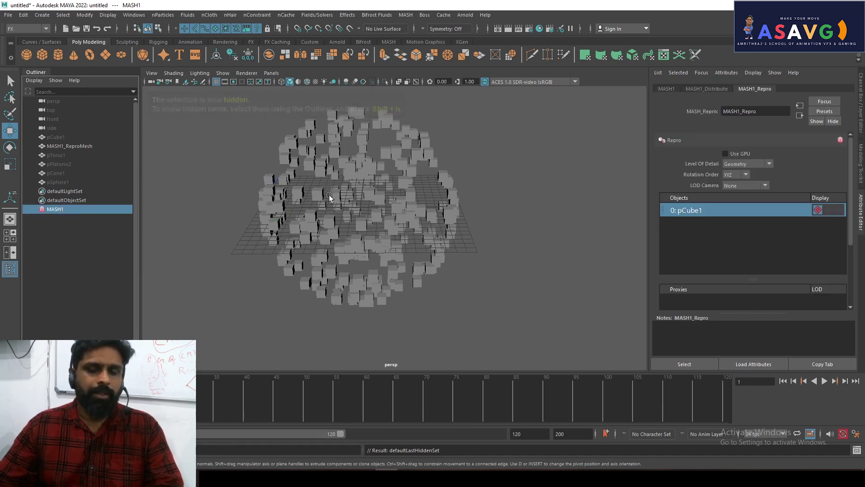
key(f)
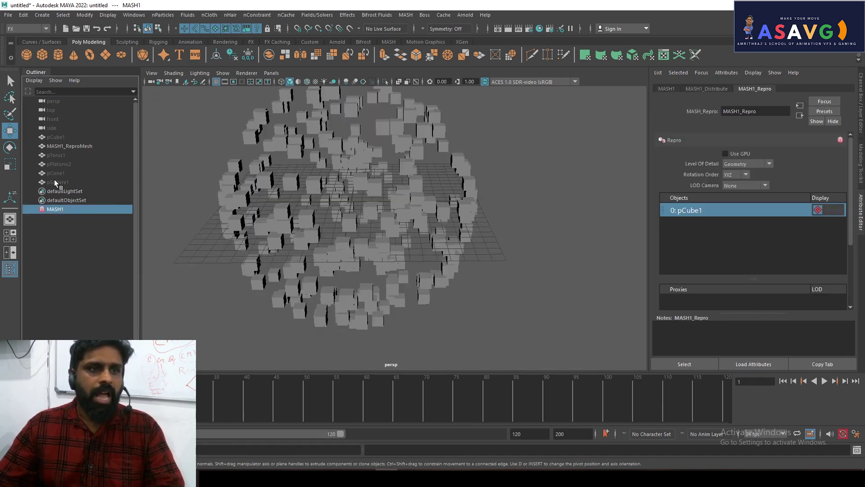
click(63, 165)
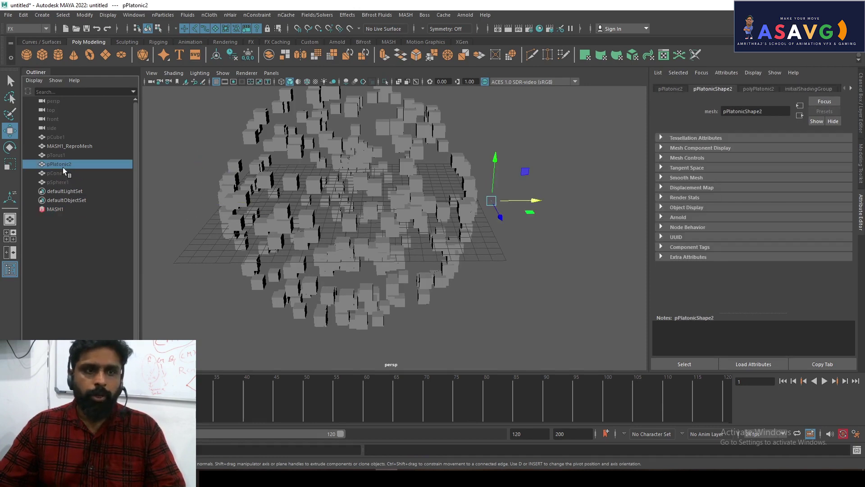
click(57, 207)
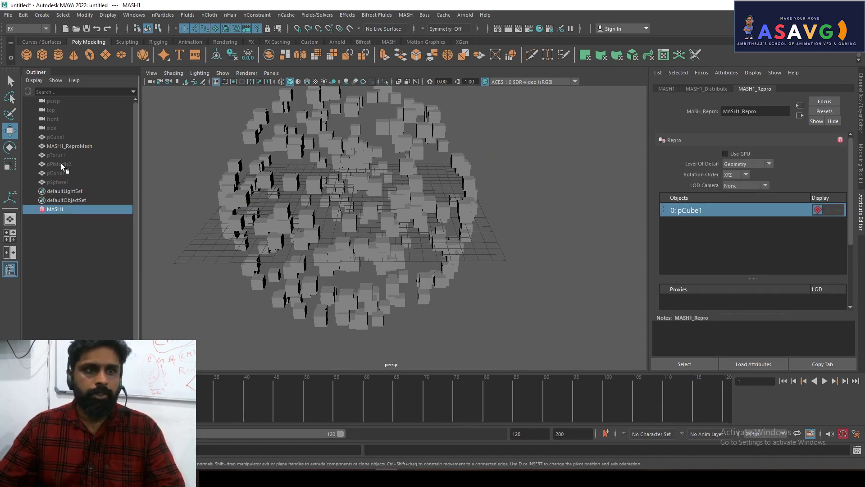
Drag pPlatonic2, pCone1 and pSphere1 into the MASH1_Repro objects list.
drag(60, 163, 689, 226)
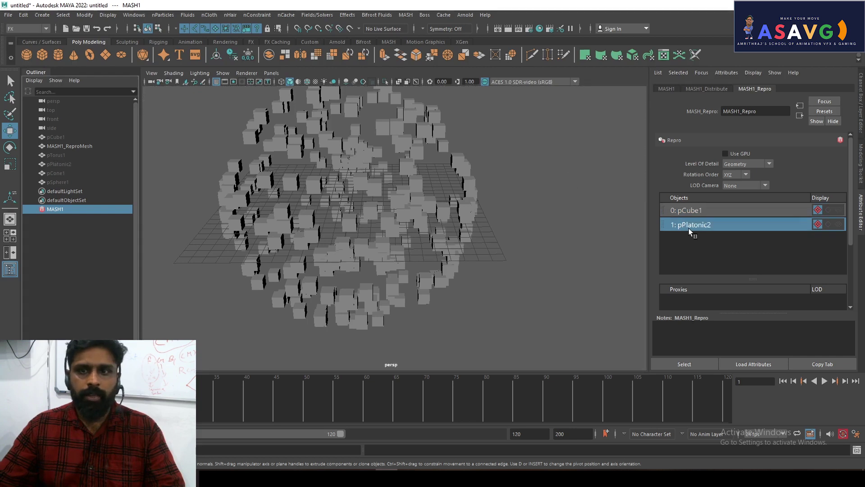
key(ctrl+z)
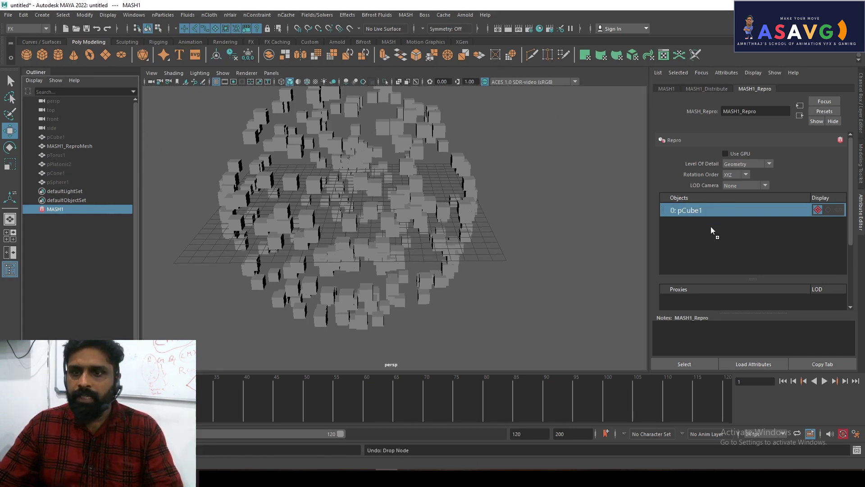
drag(710, 225, 710, 226)
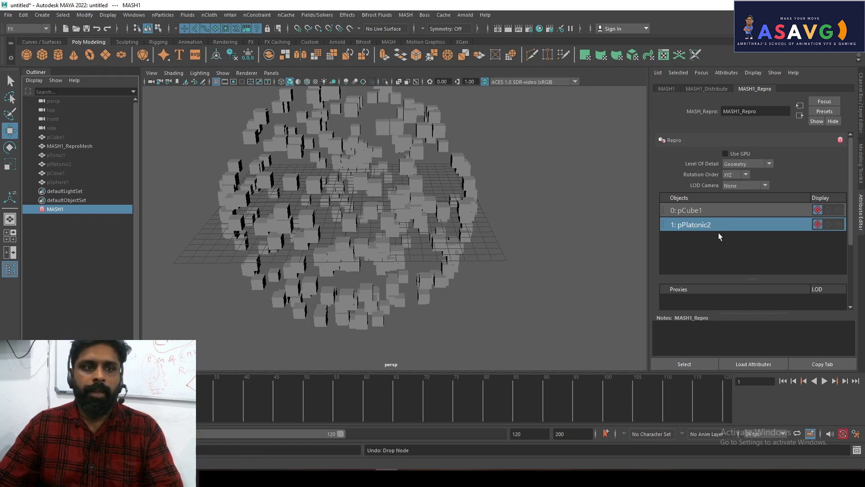
click(60, 175)
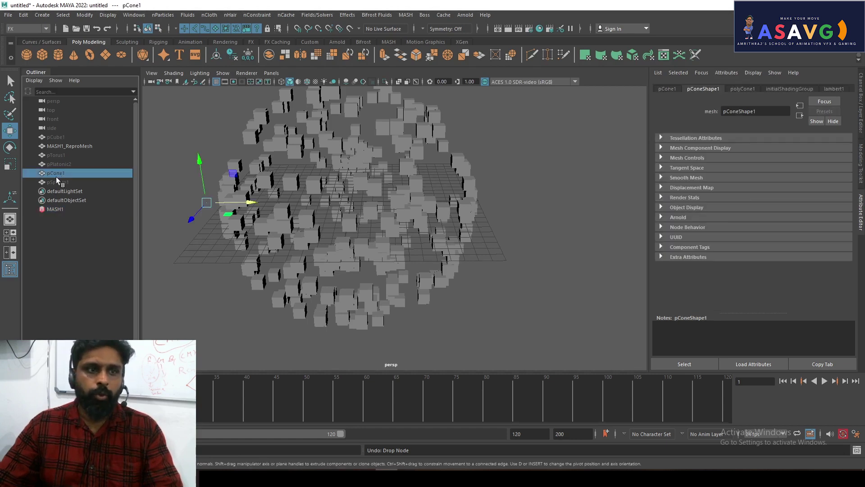
click(52, 207)
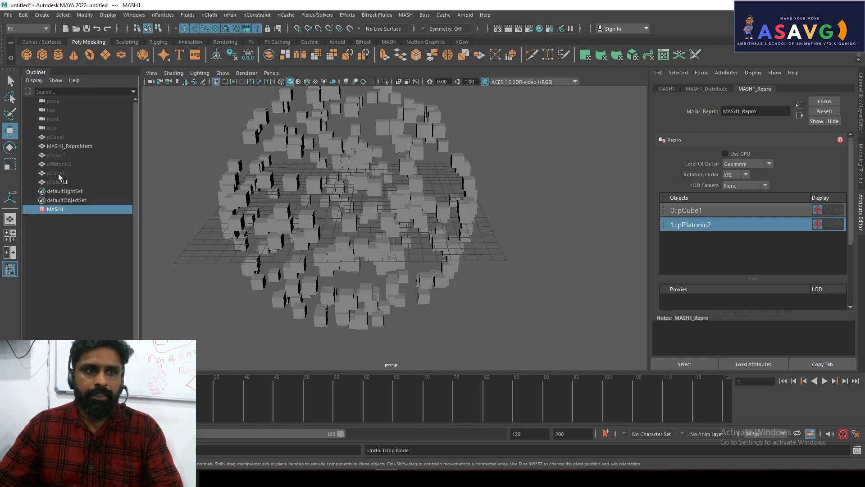
drag(691, 243, 690, 244)
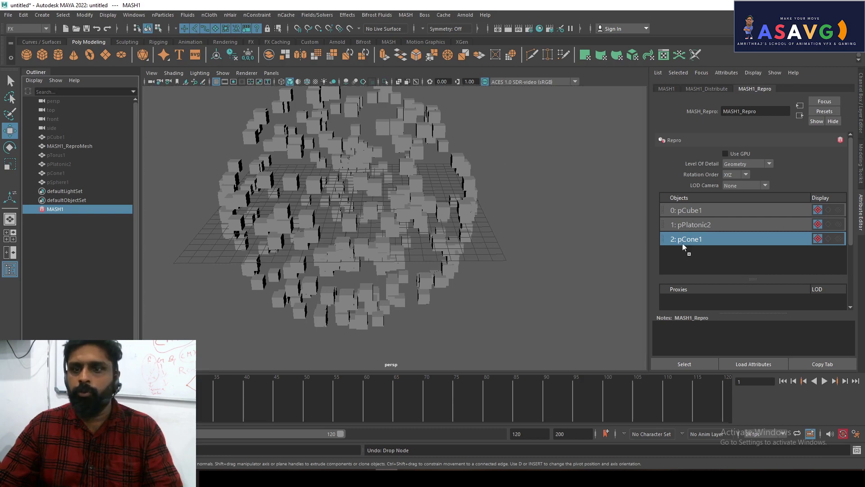
drag(682, 243, 707, 256)
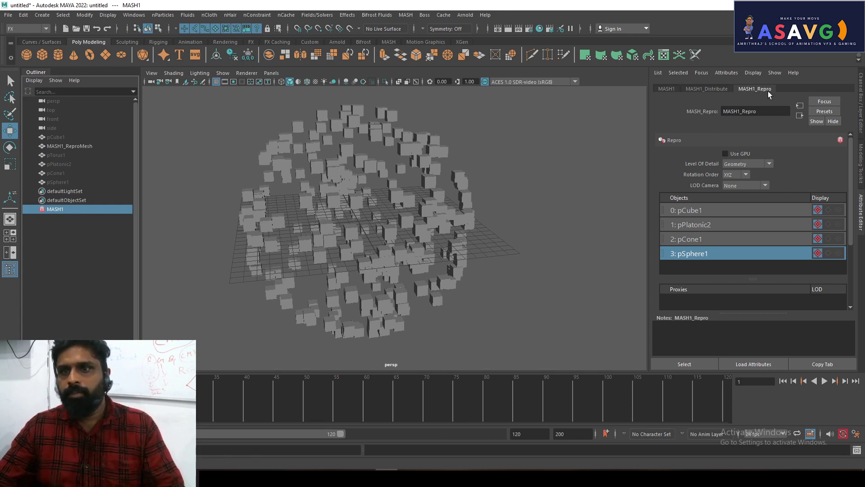
Review the pPlatonic2 and pSphere1 entries in the Repro list, then reselect MASH1.
click(667, 88)
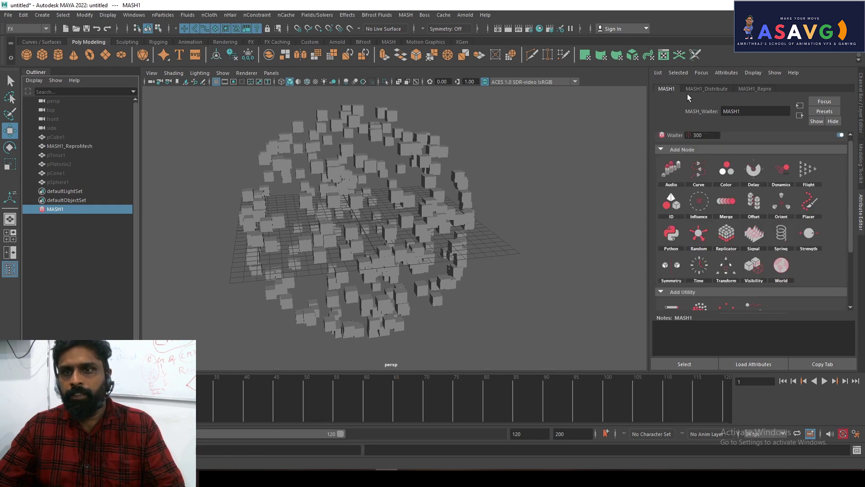
click(754, 89)
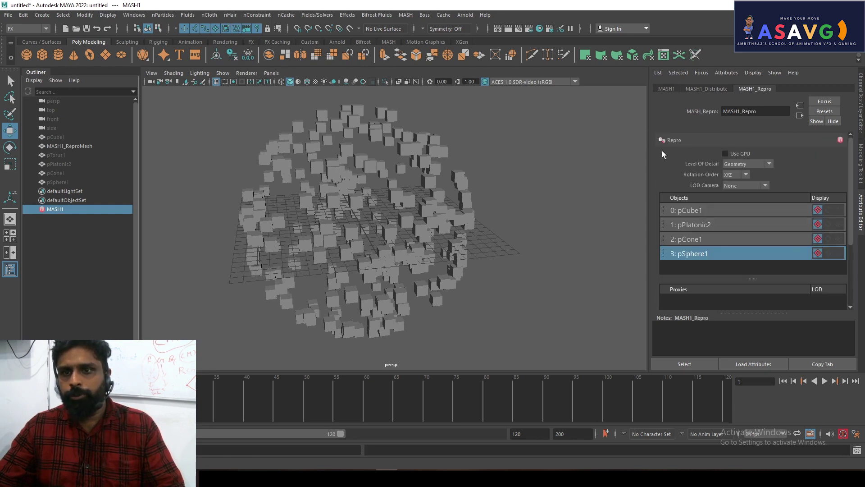
click(700, 216)
click(699, 226)
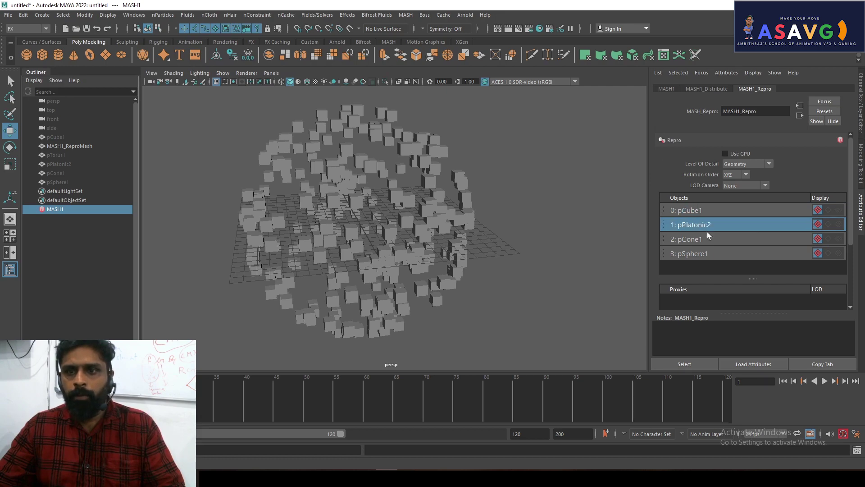
click(698, 240)
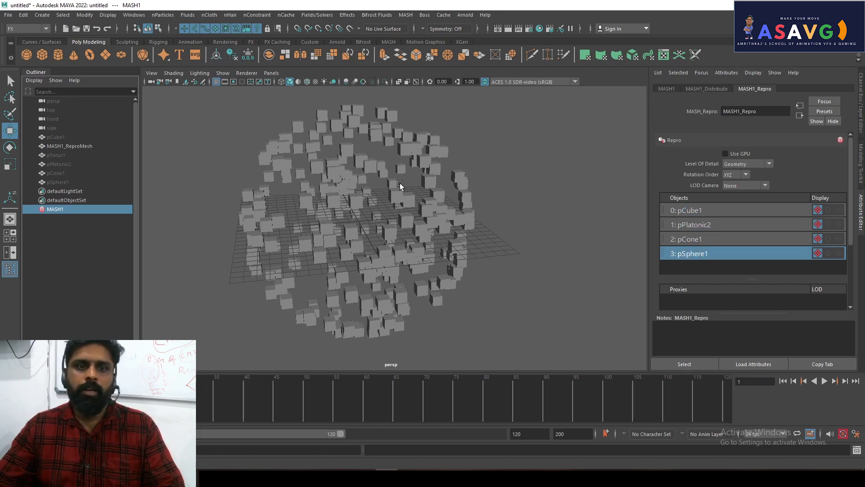
drag(241, 131, 621, 346)
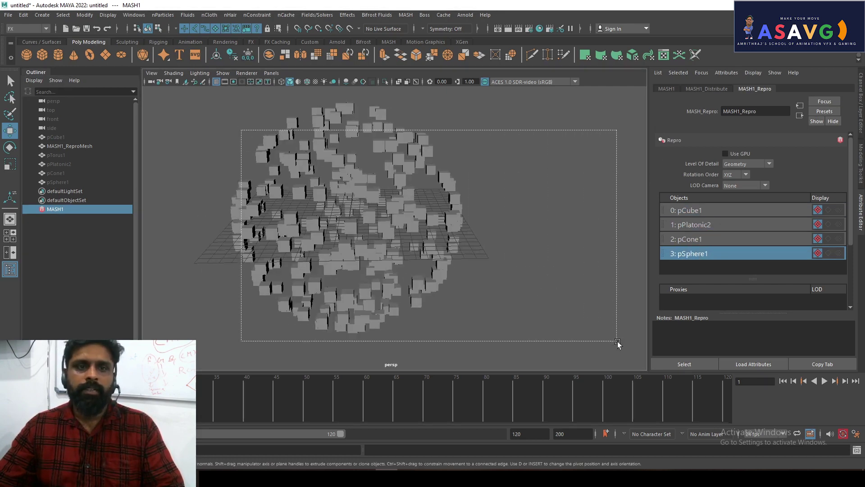
alt+drag(405, 267, 433, 261)
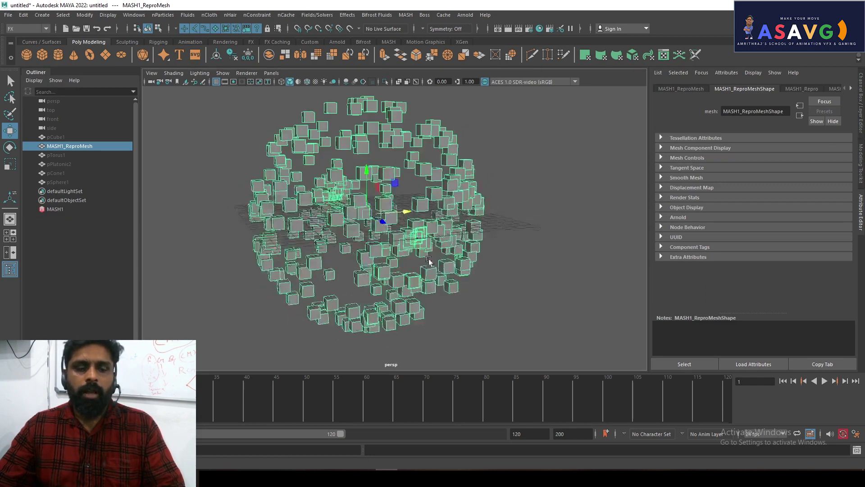
click(52, 209)
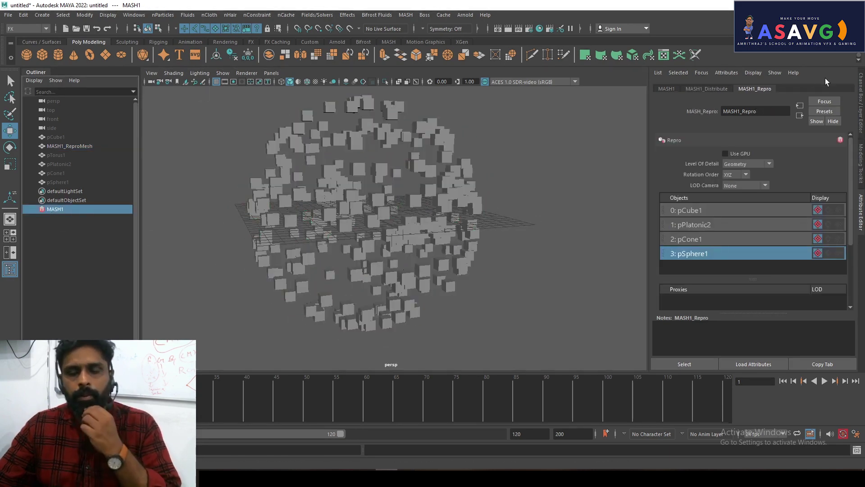
click(666, 88)
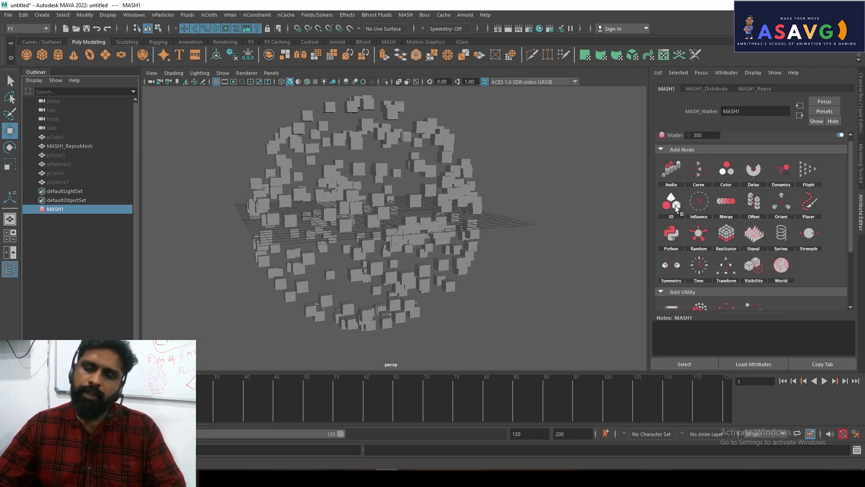
Add an ID node so the cloud mixes cubes, spheres and cones, and orbit to inspect it.
click(711, 212)
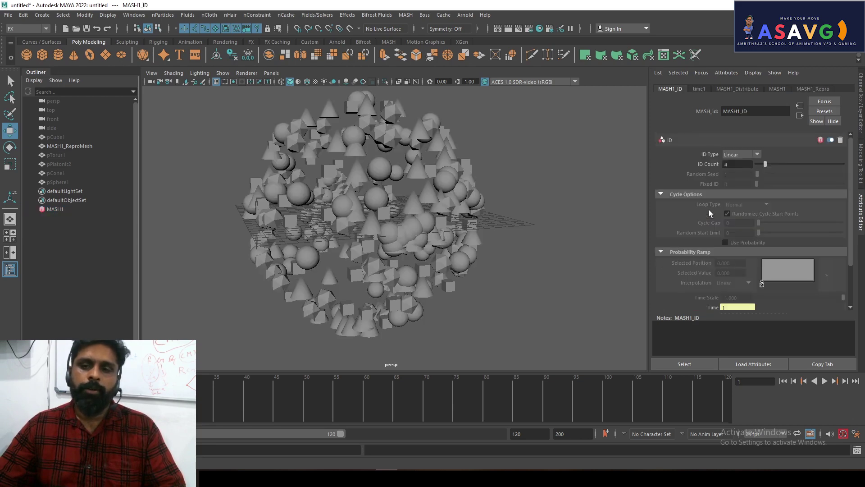
alt+drag(401, 192, 441, 185)
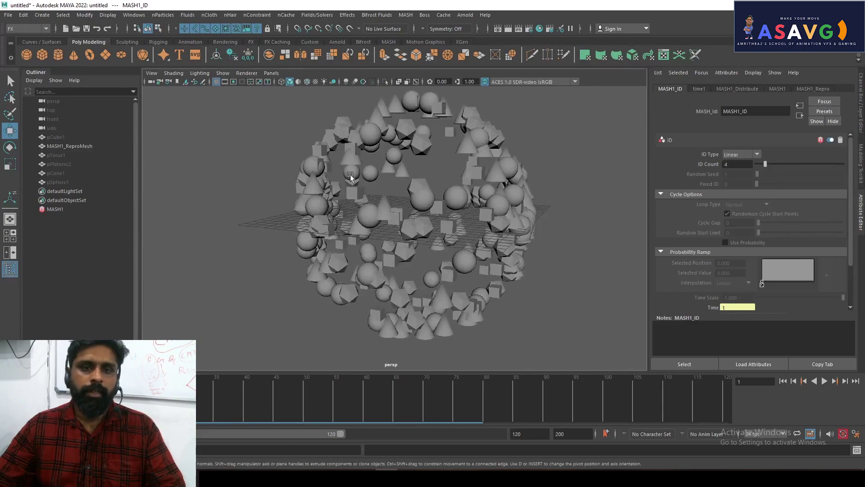
scroll(405, 186, up, 5)
click(406, 186)
scroll(406, 185, down, 5)
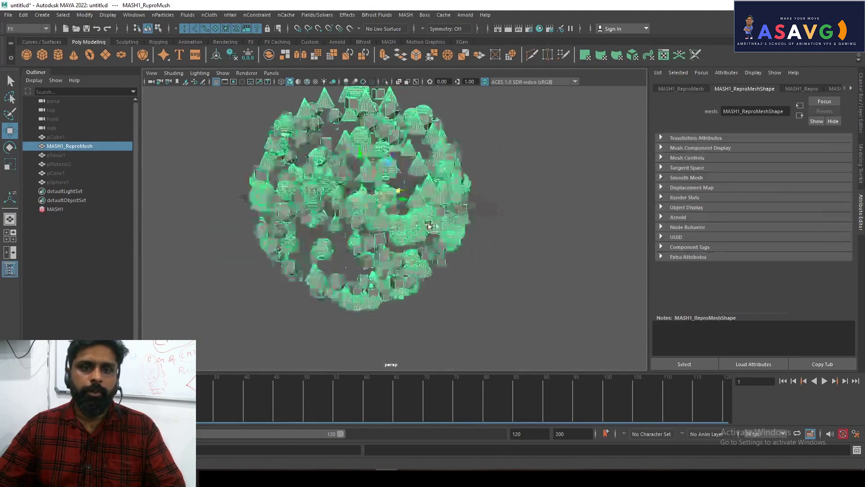
mouse_move(406, 186)
alt+mouse_down()
mouse_move(517, 226)
mouse_move(451, 226)
alt+mouse_up()
click(517, 225)
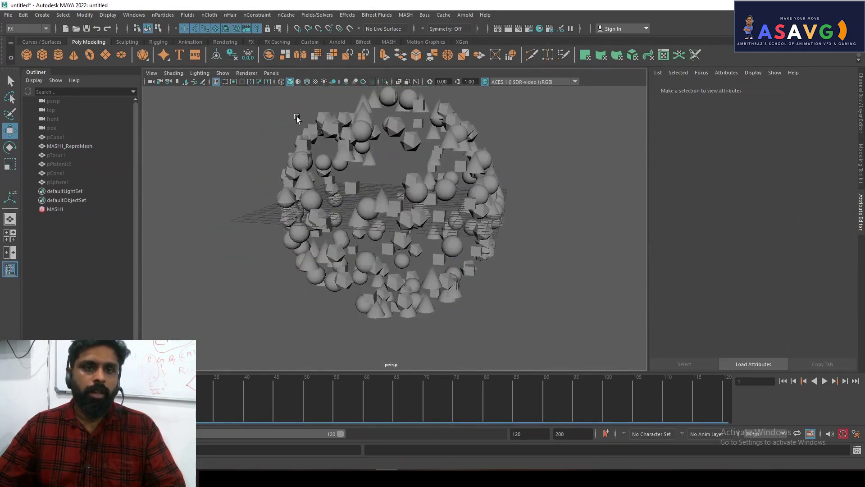
Undo an accidental move of the shape cloud and scroll MASH1's Add Node options to Transform.
click(69, 146)
click(55, 209)
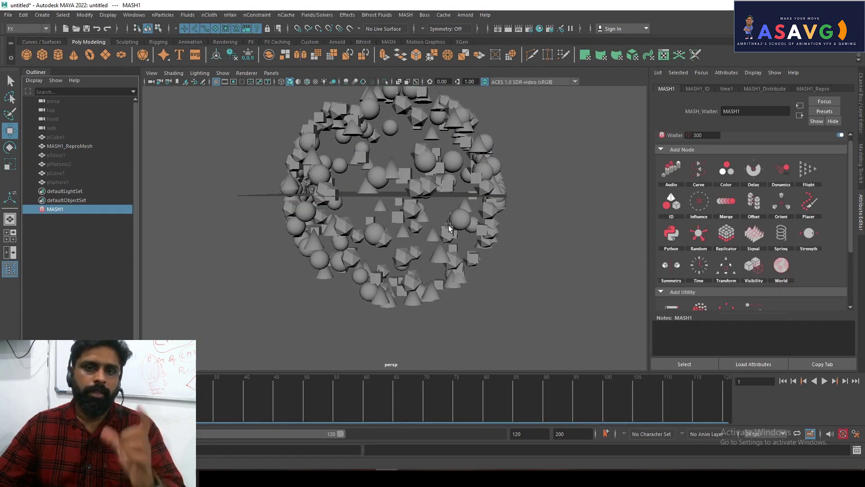
scroll(452, 244, down, 3)
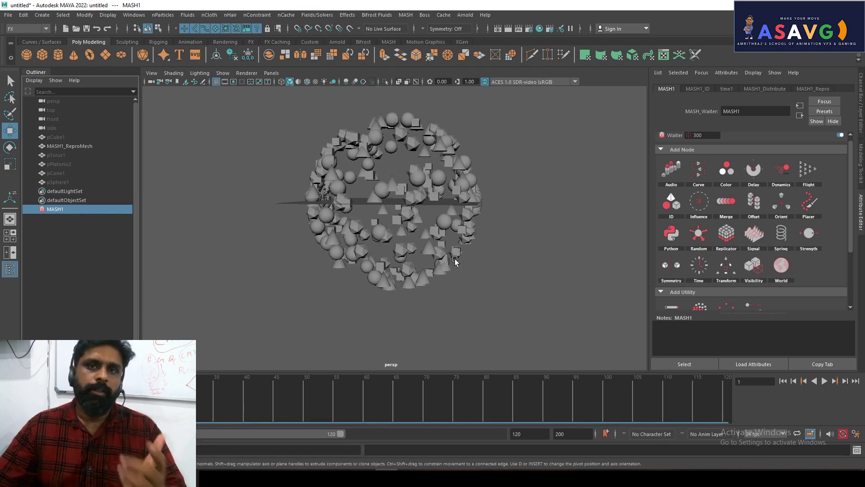
mouse_move(460, 269)
alt+mouse_down()
mouse_move(480, 240)
mouse_move(506, 270)
mouse_move(479, 284)
alt+mouse_up()
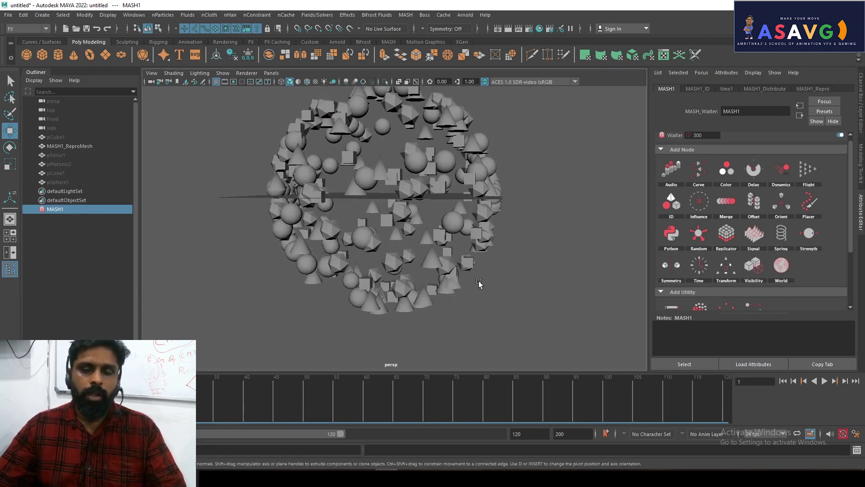
click(478, 281)
scroll(427, 268, down, 2)
alt+drag(427, 267, 387, 208)
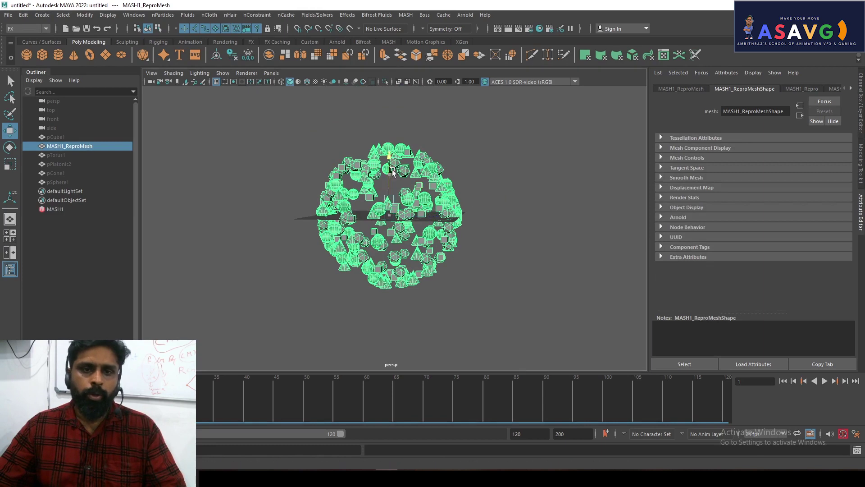
key(ctrl+z)
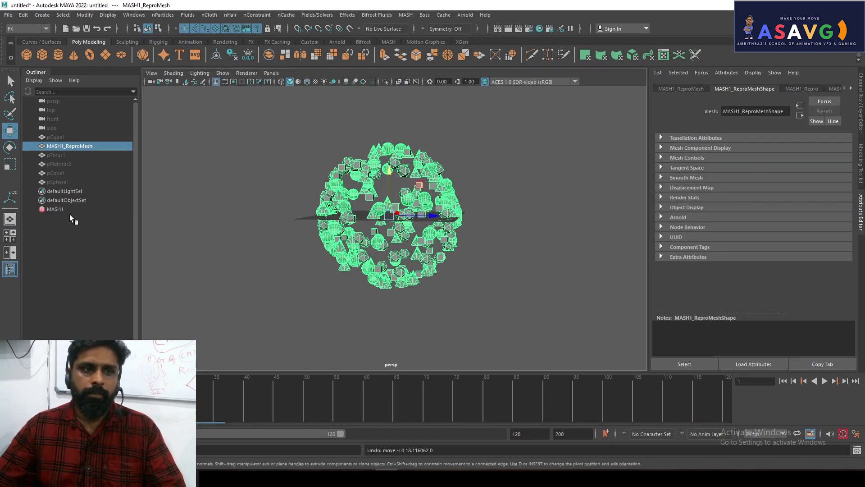
click(77, 209)
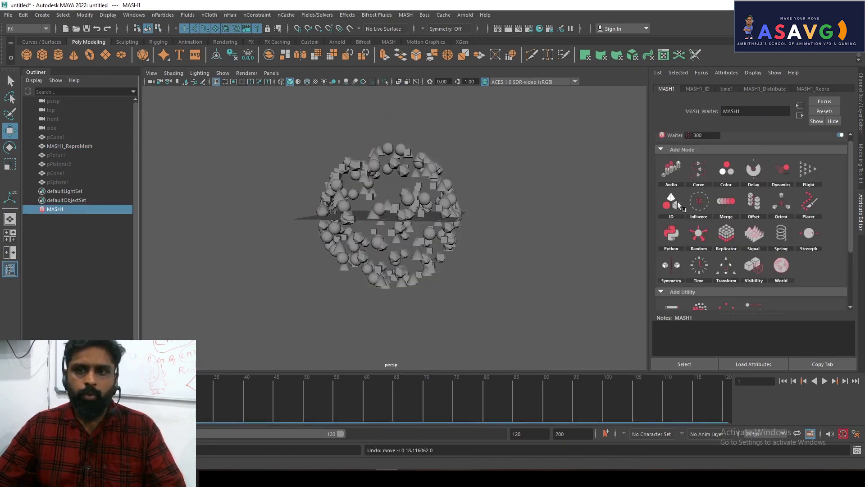
scroll(725, 270, down, 2)
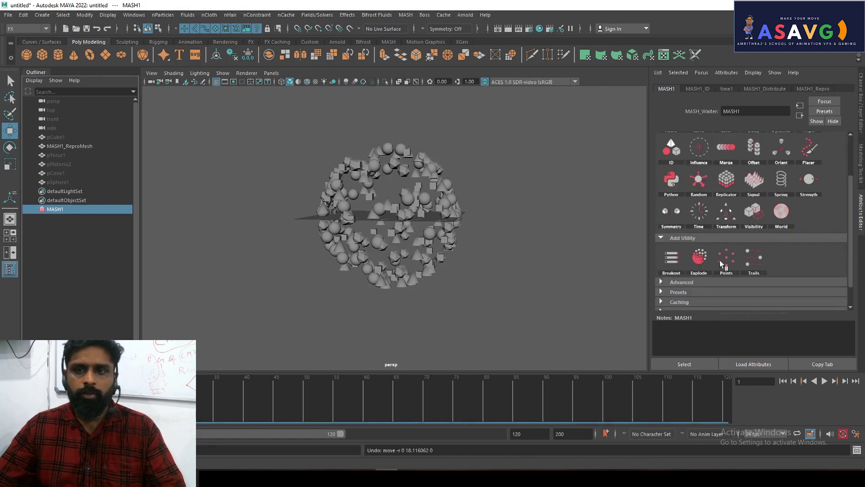
Add a Transform node to MASH1 and select MASH1_Transform in the MASH Editor.
click(743, 224)
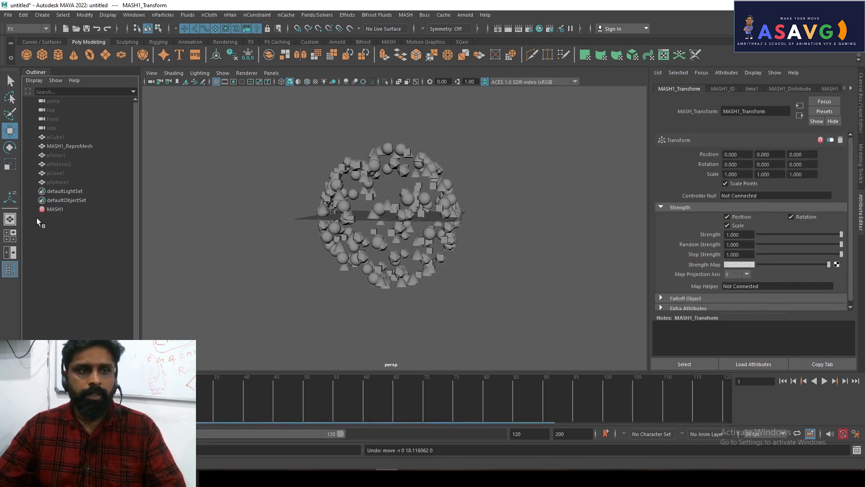
click(405, 16)
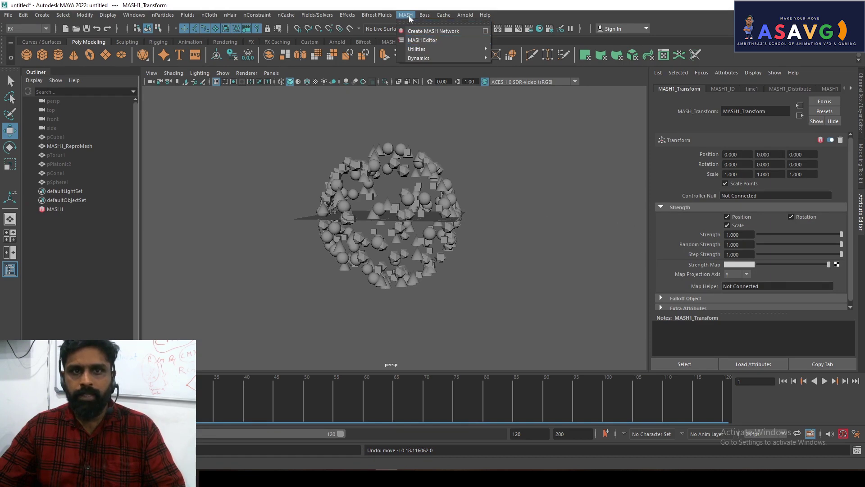
click(417, 44)
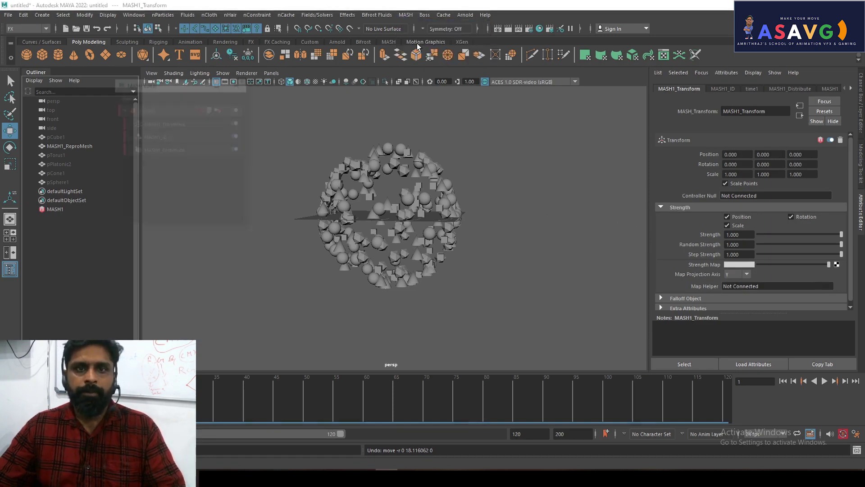
click(173, 152)
click(173, 137)
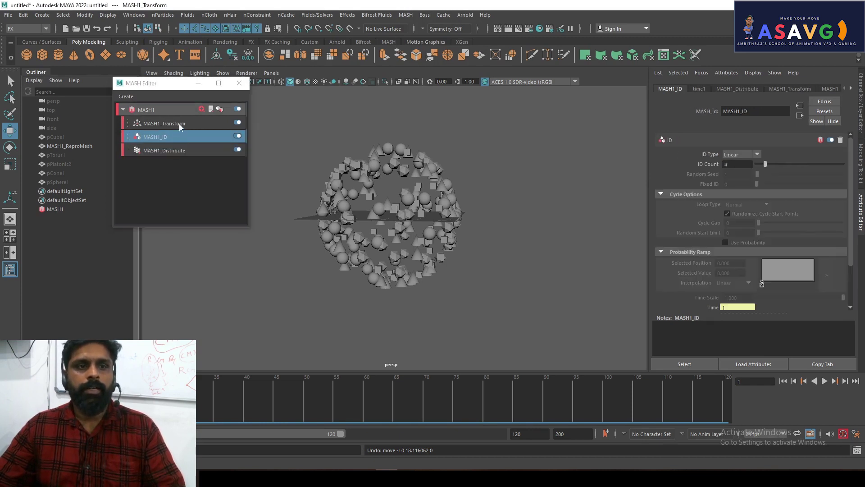
click(179, 124)
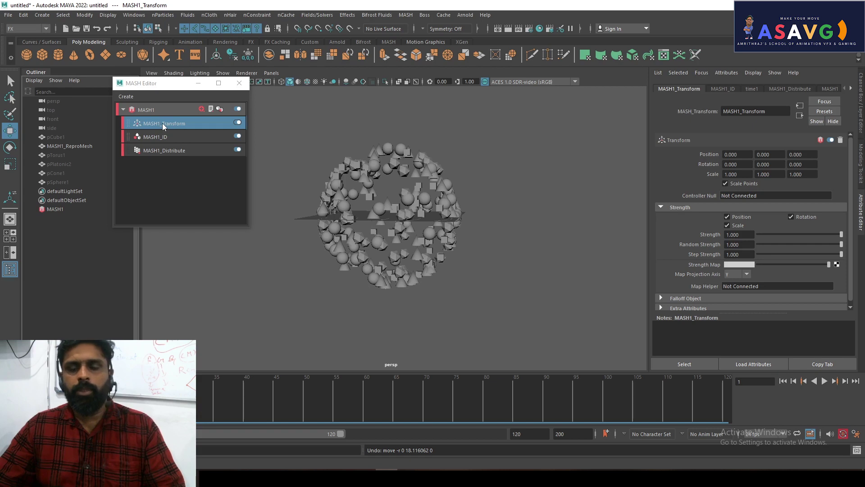
Set MASH1_Transform's Position Y to 10, raising the sphere of shapes.
click(772, 154)
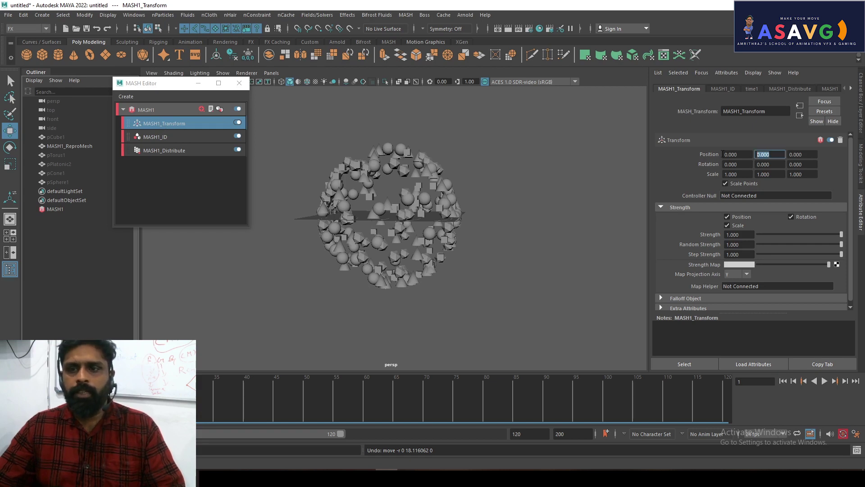
text(5)
key(Return)
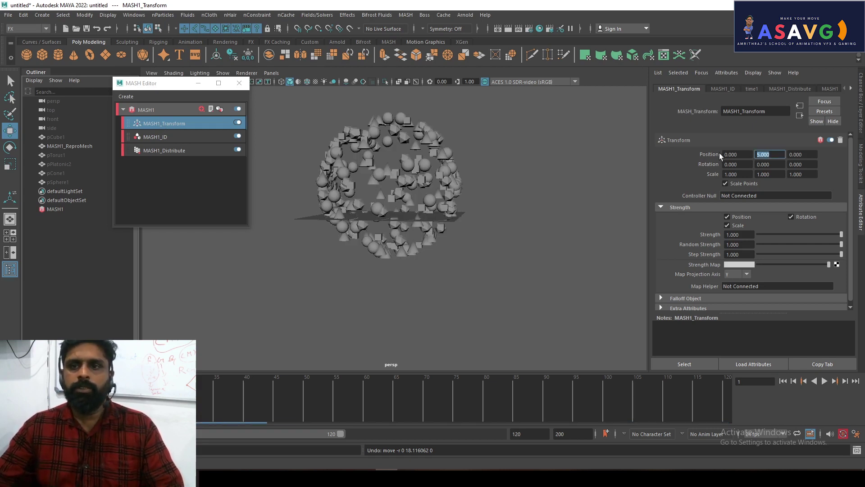
text(8)
key(Return)
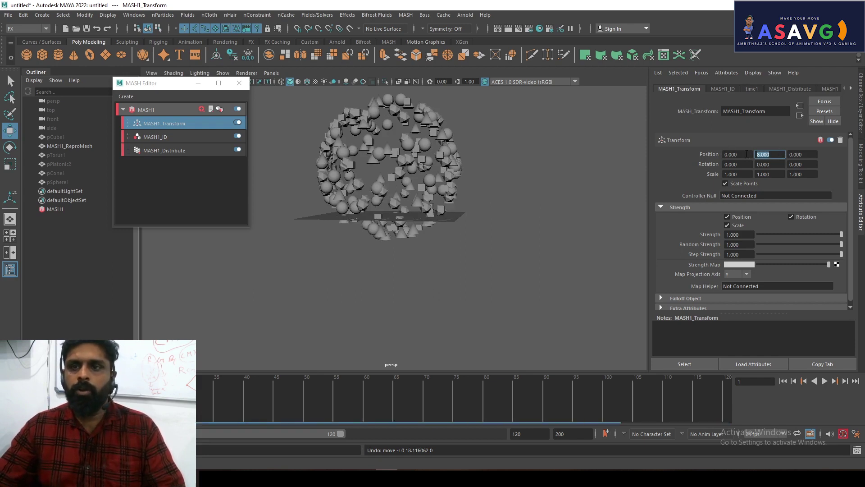
text(10.000)
key(Return)
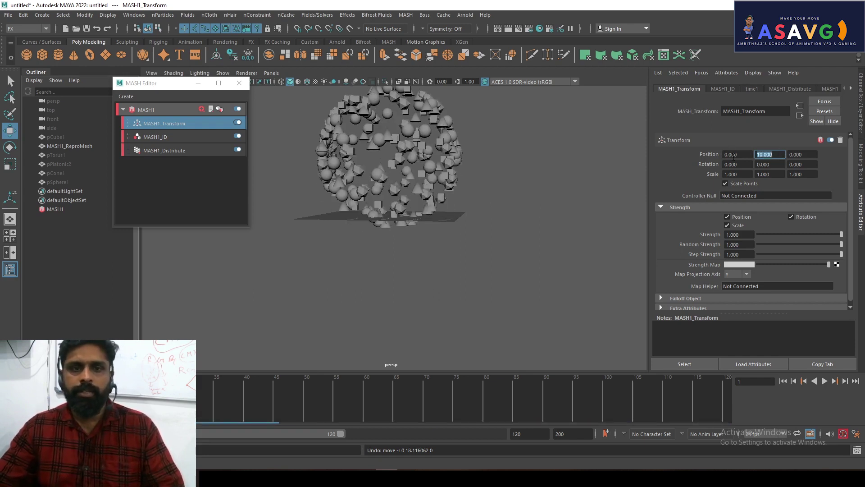
alt+drag(634, 205, 521, 266)
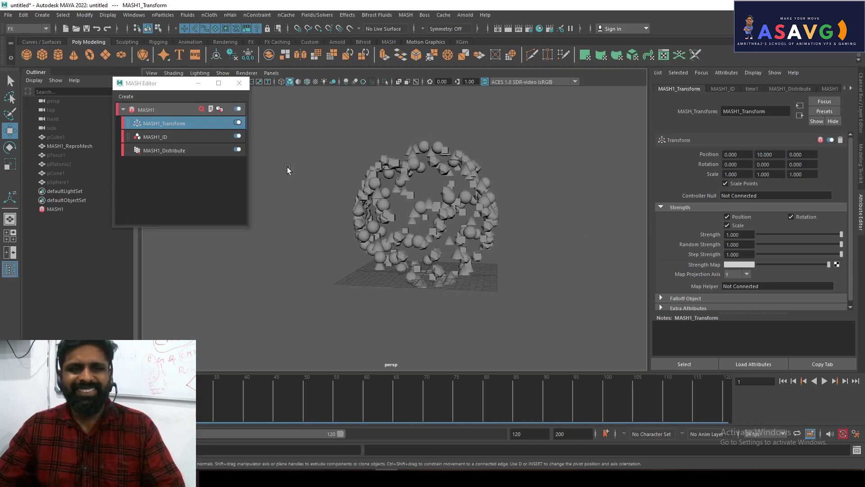
Toggle the Transform, ID and Distribute nodes off and on to compare, leaving all enabled.
click(170, 151)
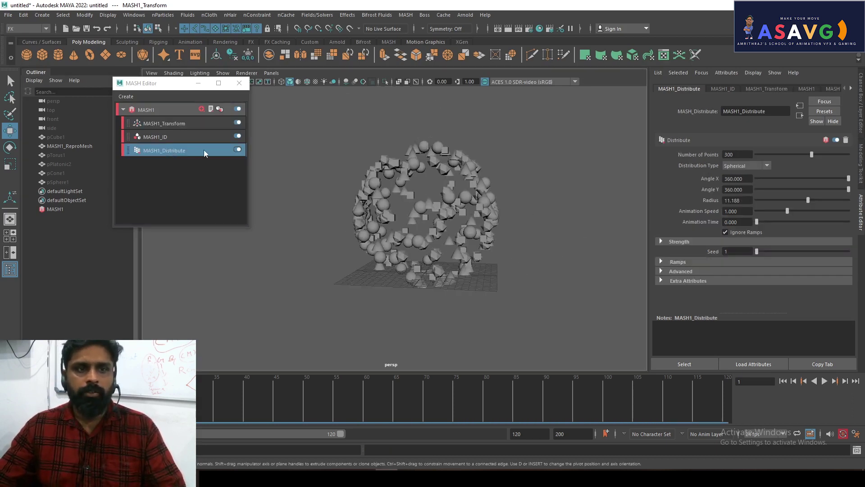
click(180, 136)
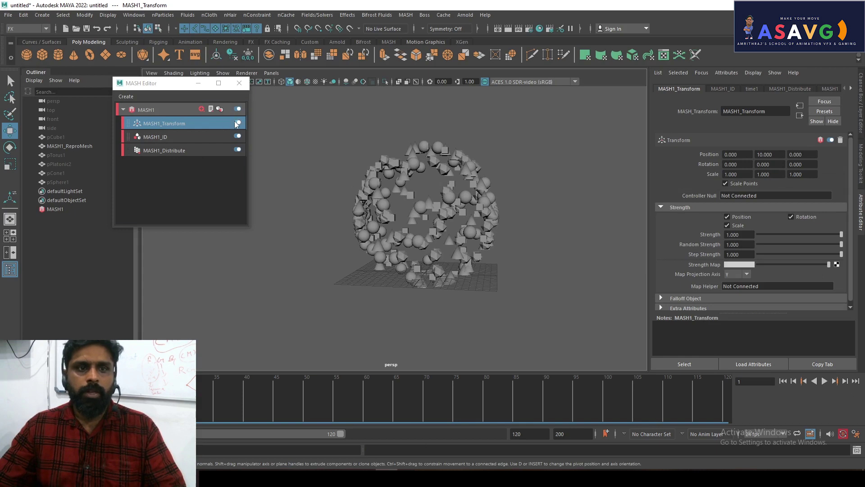
click(236, 123)
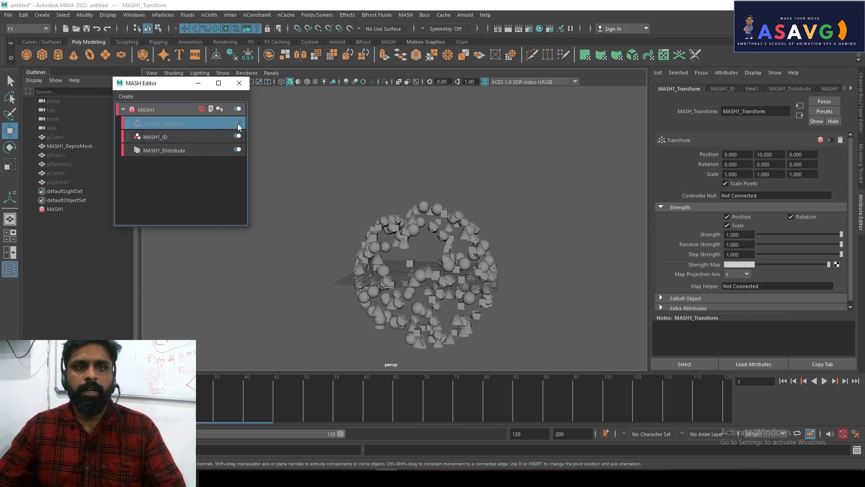
click(238, 123)
click(238, 123)
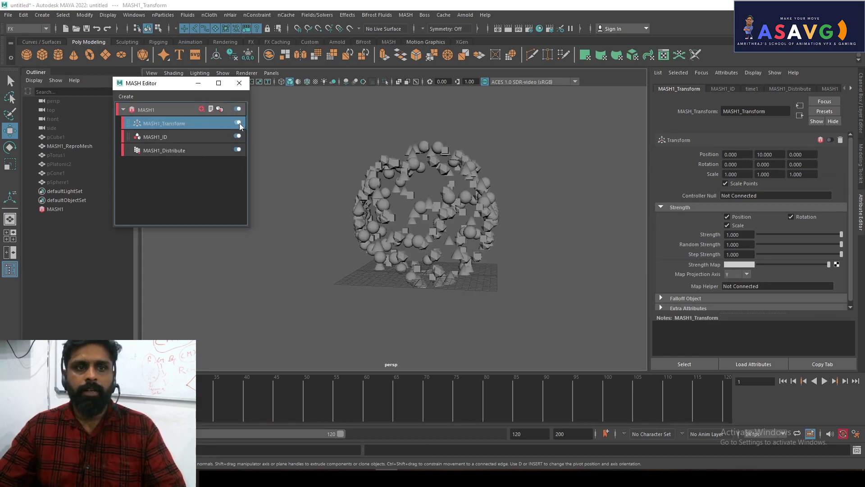
click(237, 136)
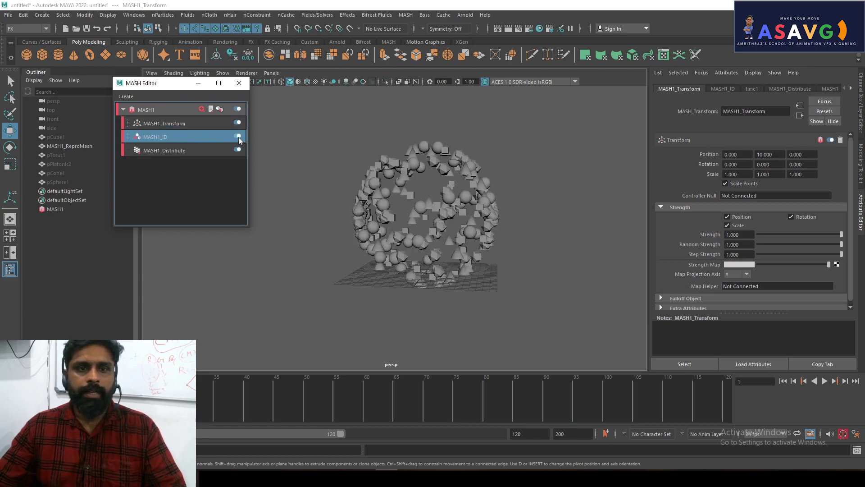
scroll(301, 175, up, 3)
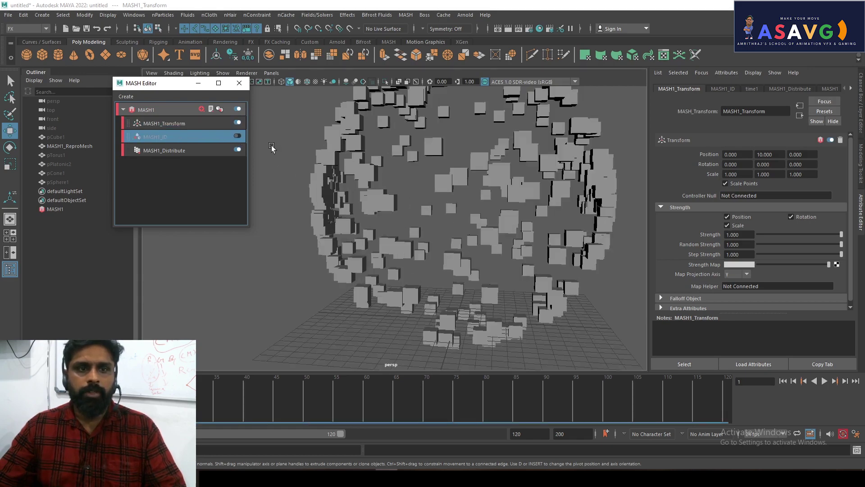
click(239, 136)
click(240, 136)
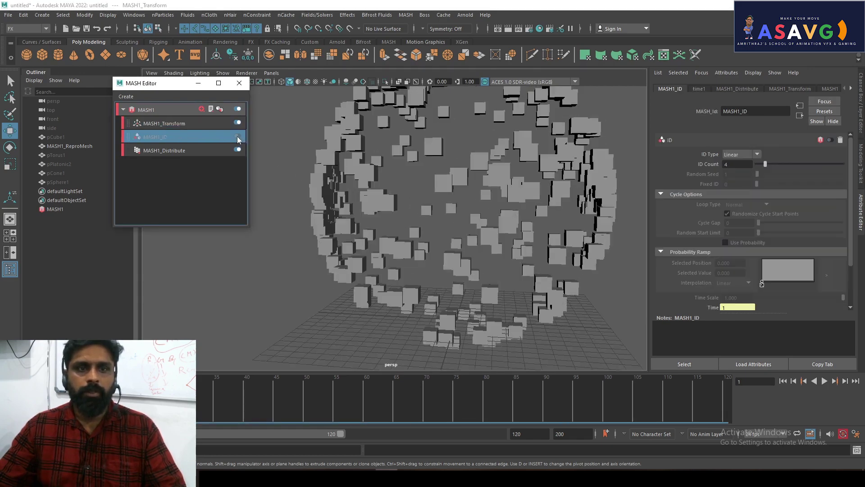
click(239, 136)
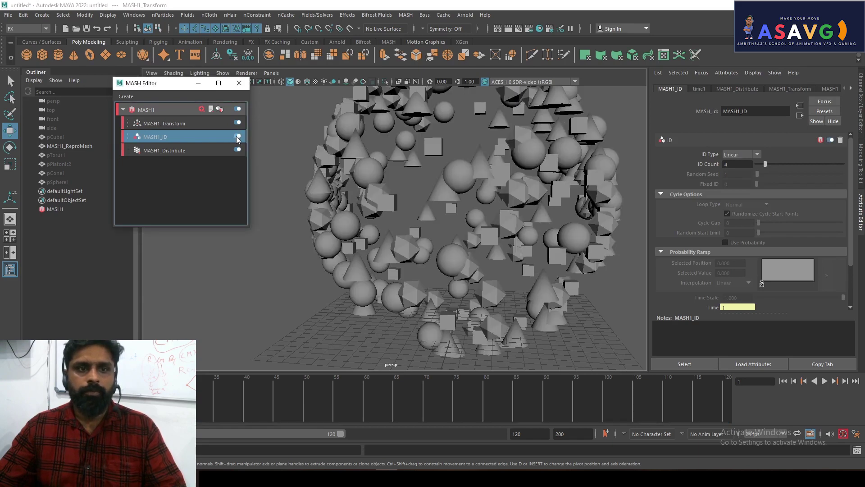
click(240, 137)
click(238, 149)
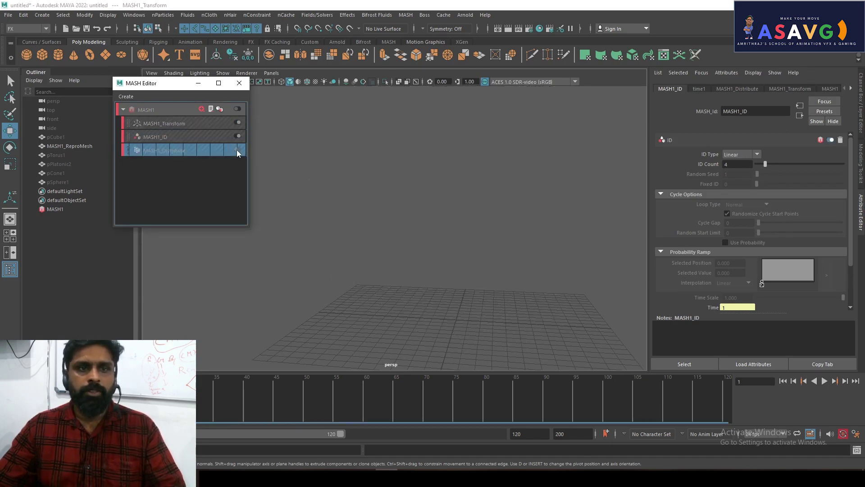
Select MASH1_ReproMesh and move the timeline to frame 45.
scroll(393, 186, down, 3)
scroll(400, 230, down, 2)
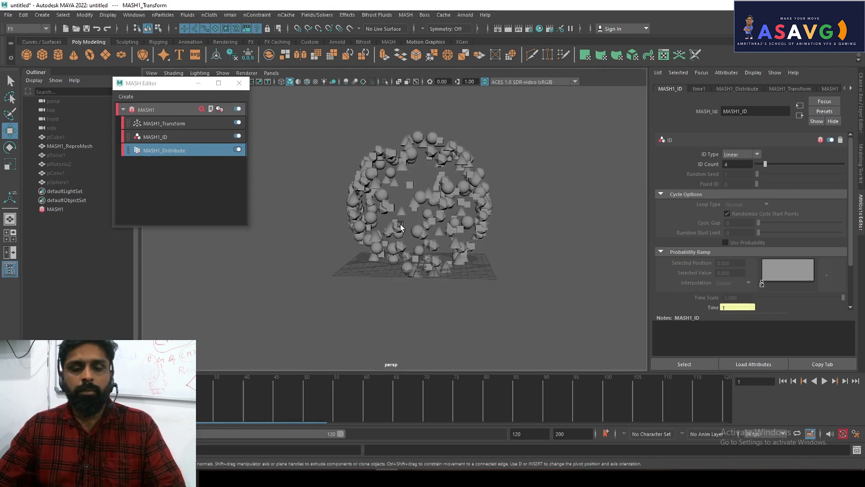
click(390, 214)
click(221, 378)
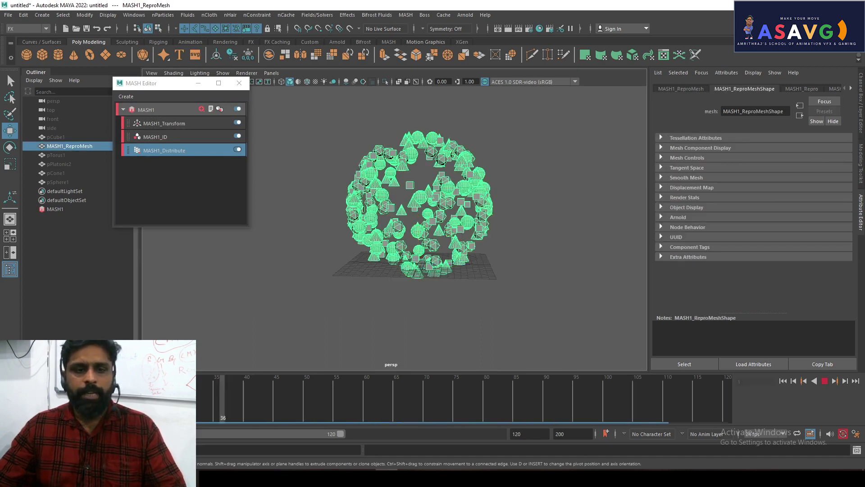
click(276, 377)
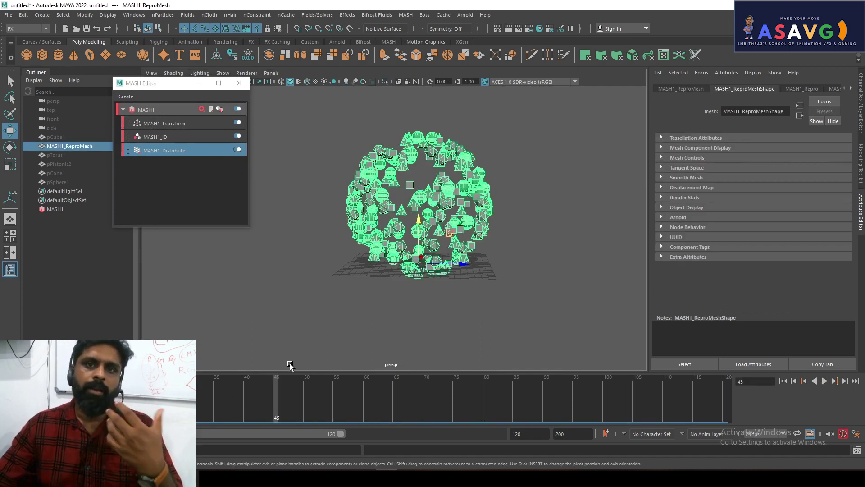
Close the MASH Editor, select MASH1 and add a Signal node to its network.
click(199, 83)
click(72, 210)
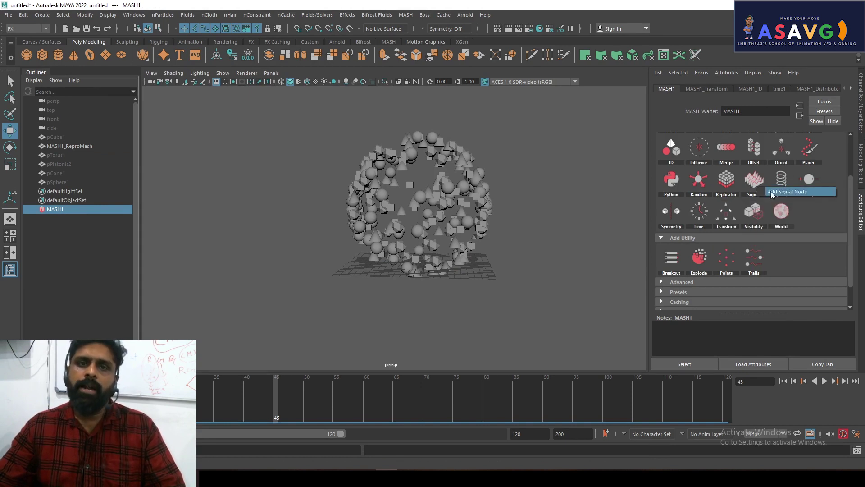
click(772, 194)
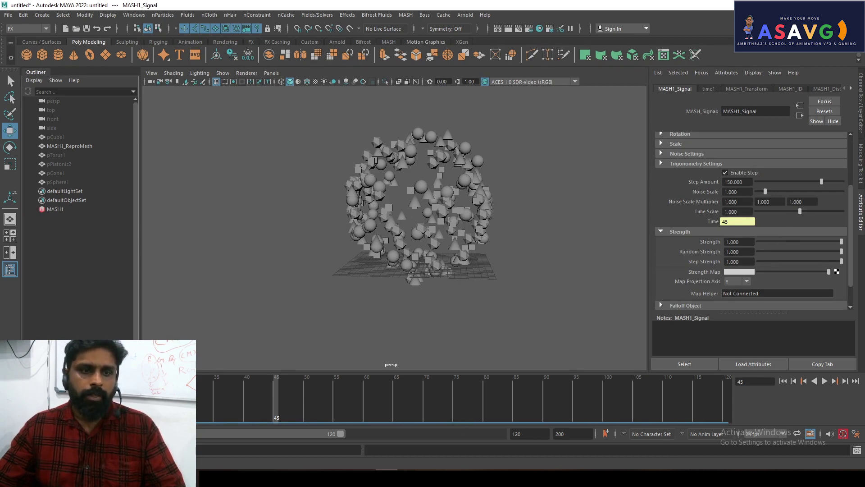
Play the animation from frame 1 to review the Signal's jitter.
click(239, 83)
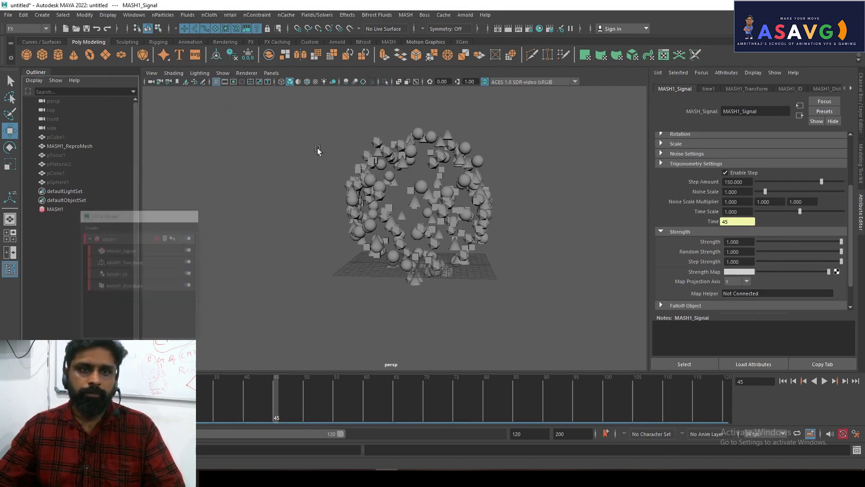
click(783, 381)
click(825, 381)
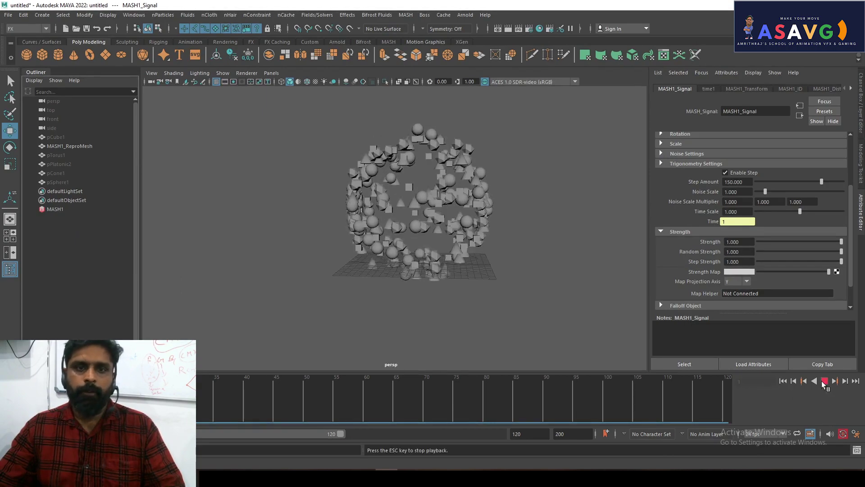
scroll(564, 286, up, 5)
scroll(561, 289, down, 3)
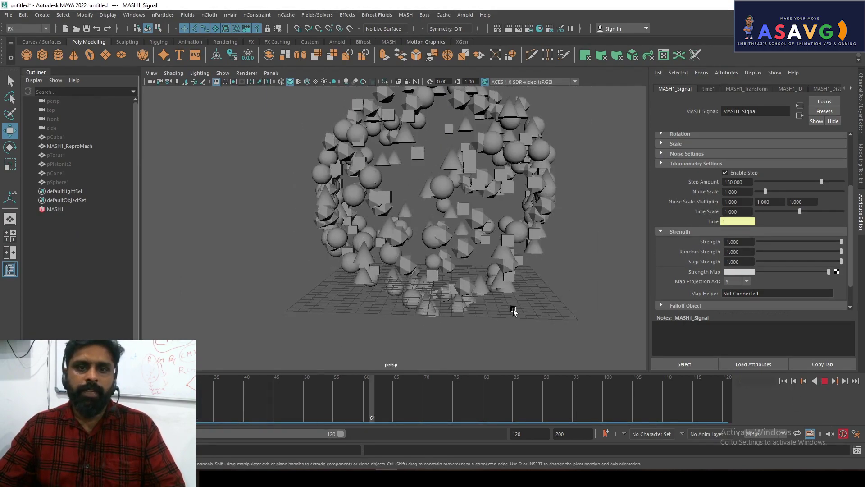
click(826, 380)
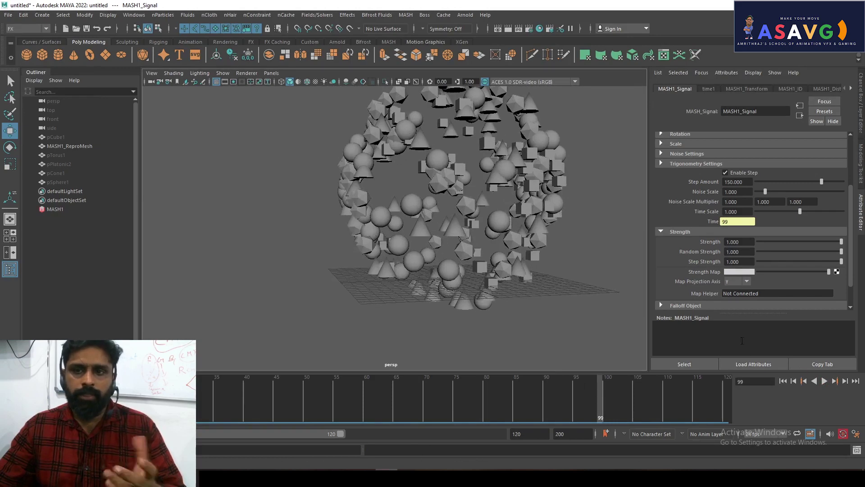
scroll(572, 284, down, 2)
scroll(571, 282, down, 1)
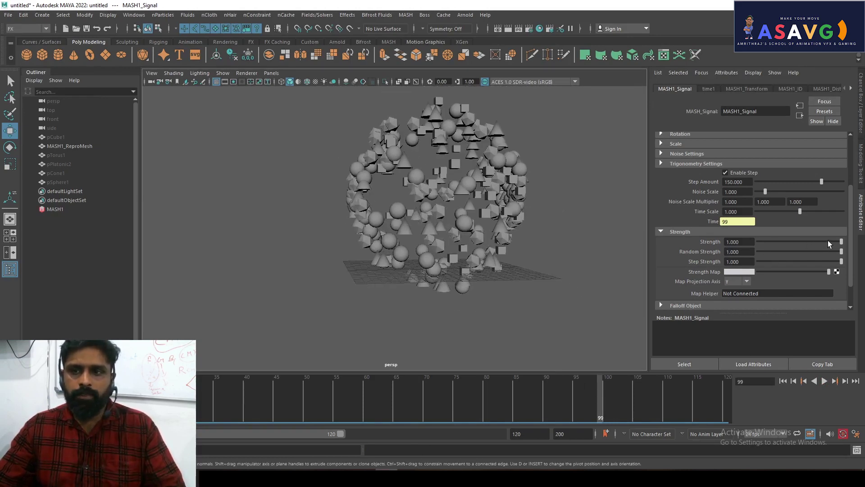
Adjust Signal Strength, trying 0.648 and settling on about 0.918, with replays.
drag(829, 240, 812, 242)
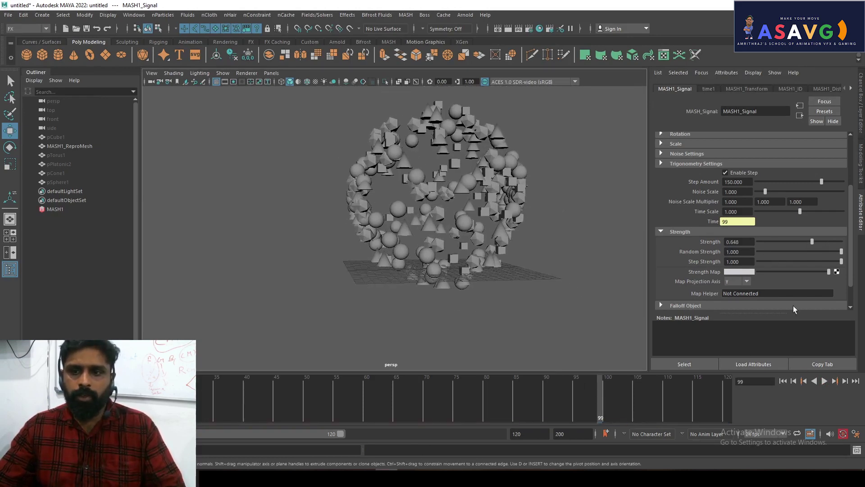
click(793, 382)
click(824, 382)
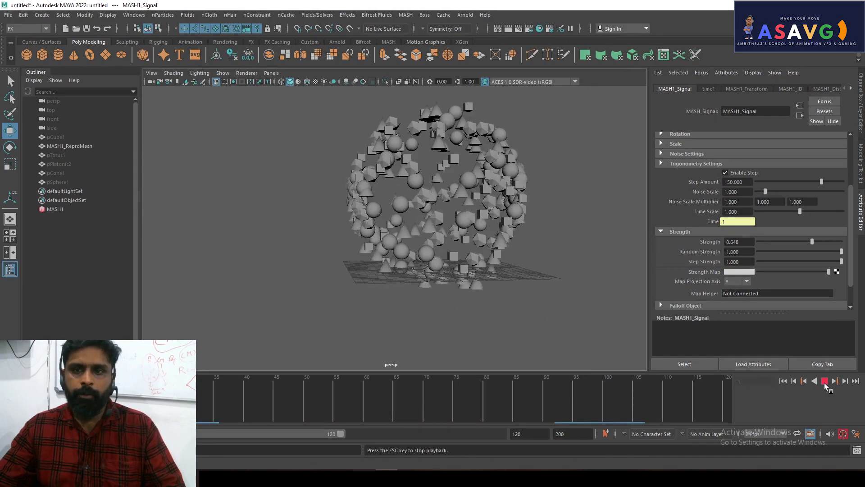
click(824, 381)
drag(812, 241, 834, 241)
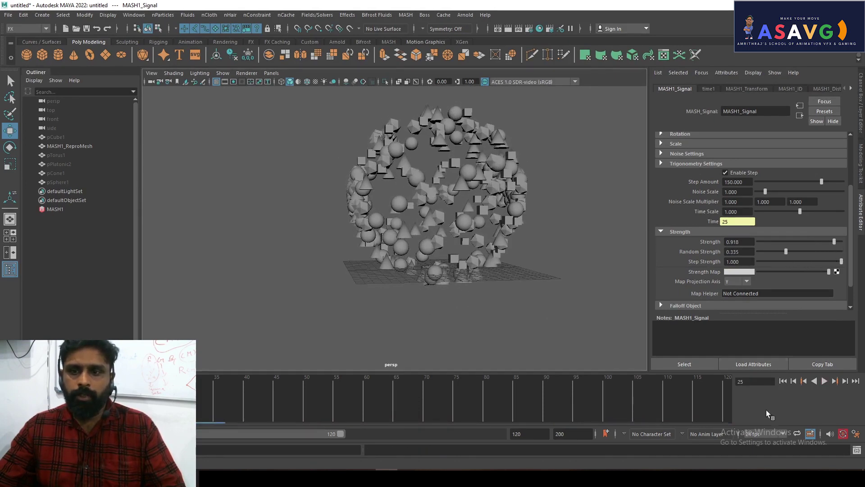
click(785, 381)
click(825, 383)
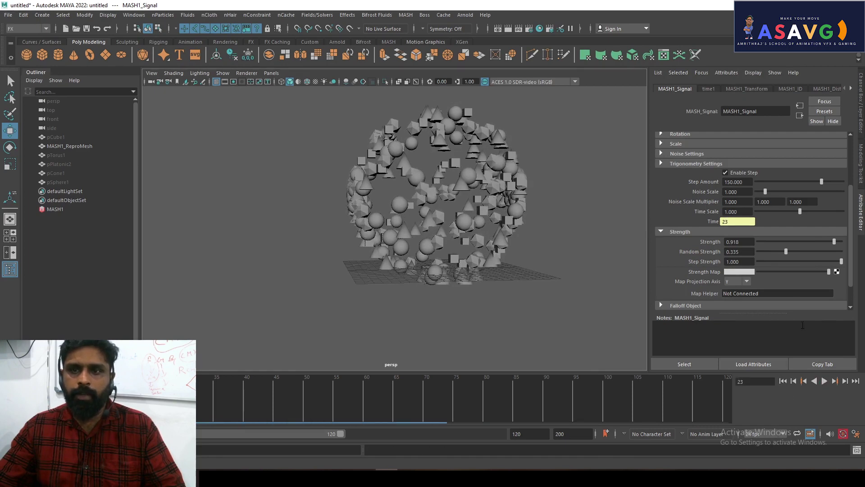
Restore Random Strength to 1 and set Noise Scale to 0.737, replaying from frame 1.
drag(789, 254, 818, 253)
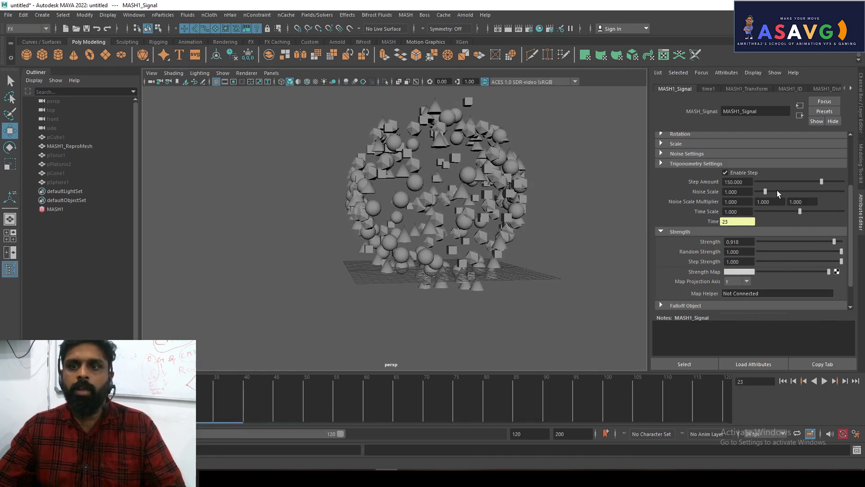
drag(773, 191, 789, 192)
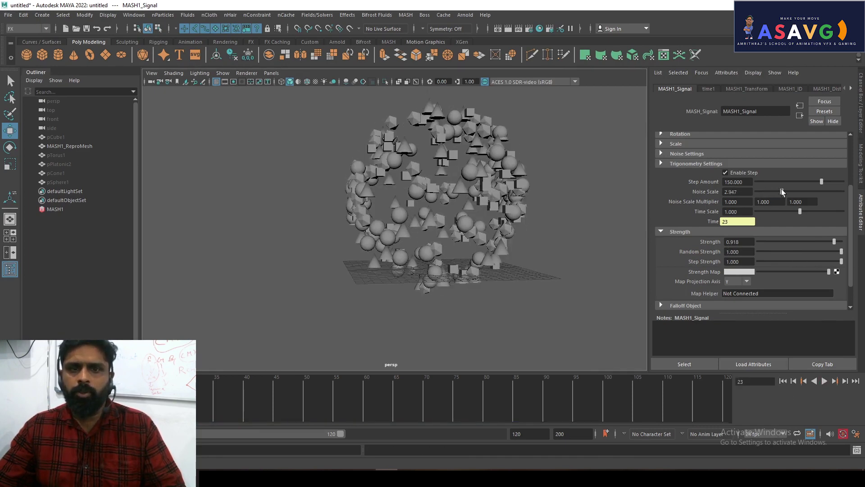
click(789, 381)
click(825, 381)
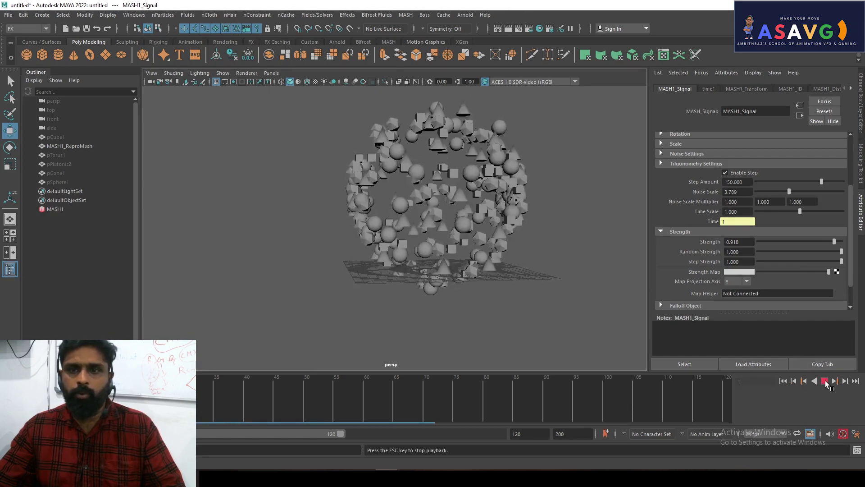
click(825, 381)
drag(789, 191, 763, 191)
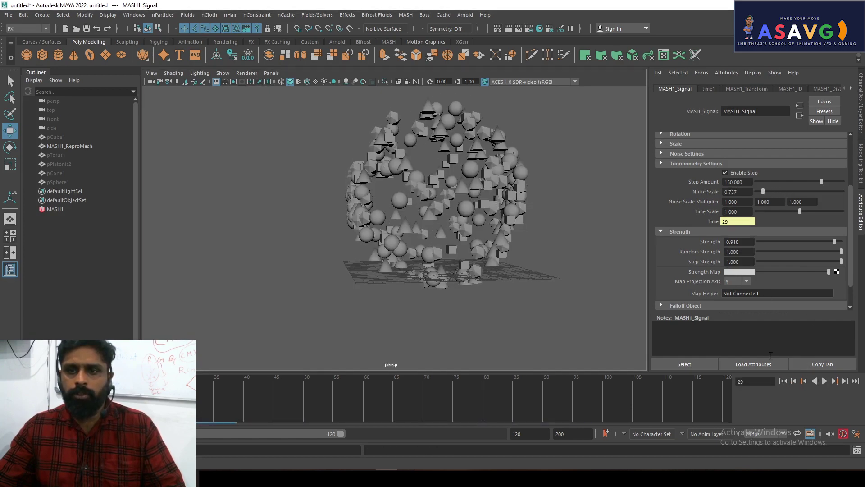
click(783, 381)
click(825, 380)
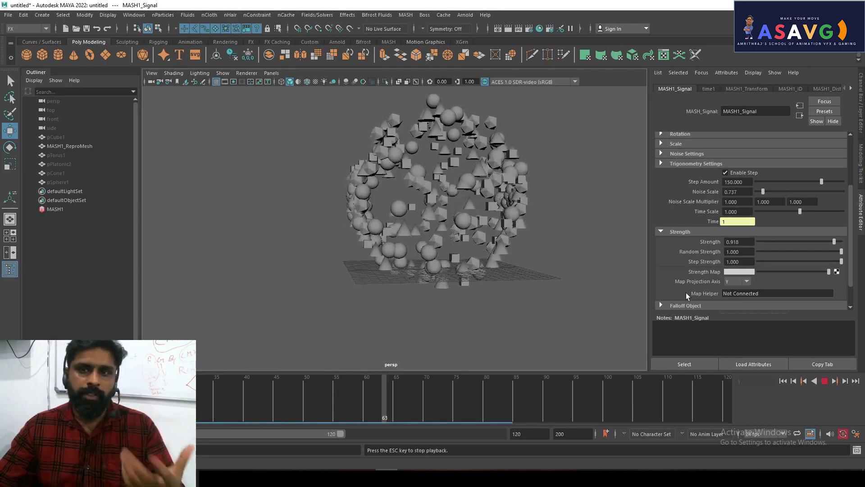
Try Looping Noise as the Signal type and replay the animation.
click(824, 381)
drag(853, 235, 855, 182)
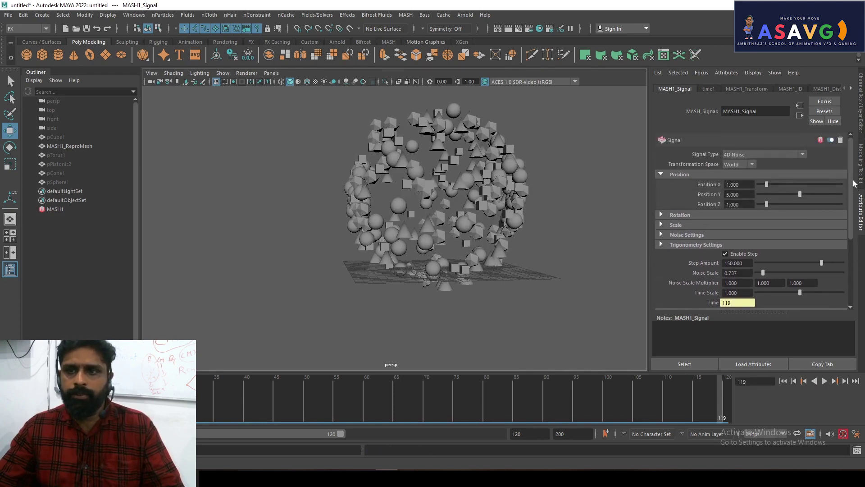
click(739, 154)
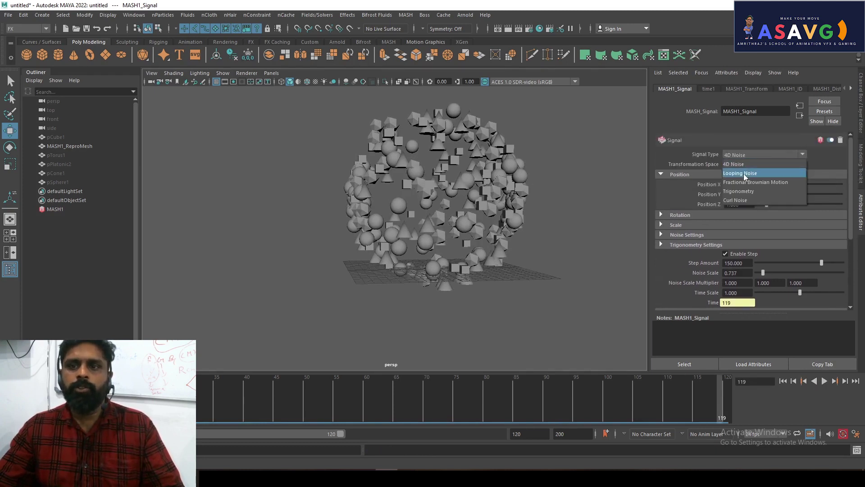
click(743, 172)
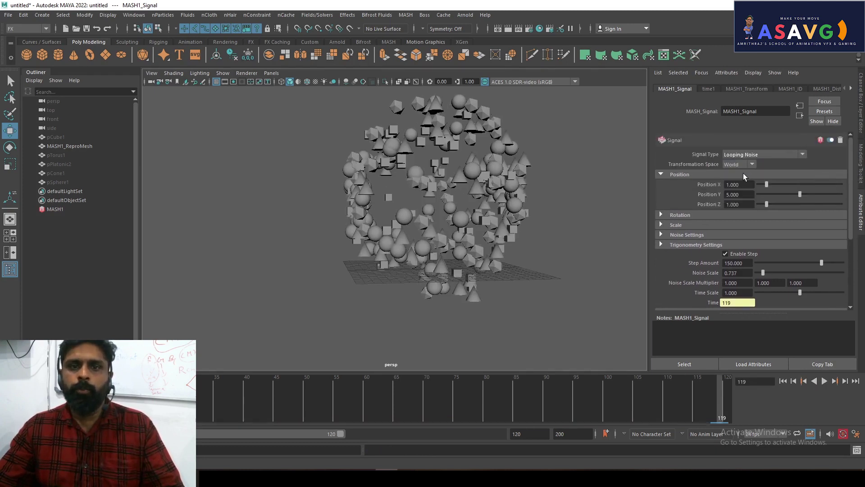
click(824, 382)
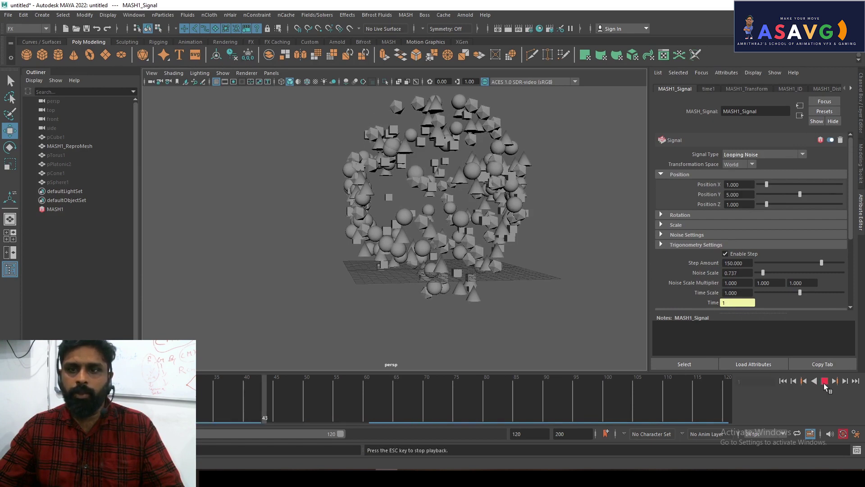
click(824, 382)
Try Fractional Brownian Motion, then switch to Trigonometry and raise its Position X amount.
click(757, 155)
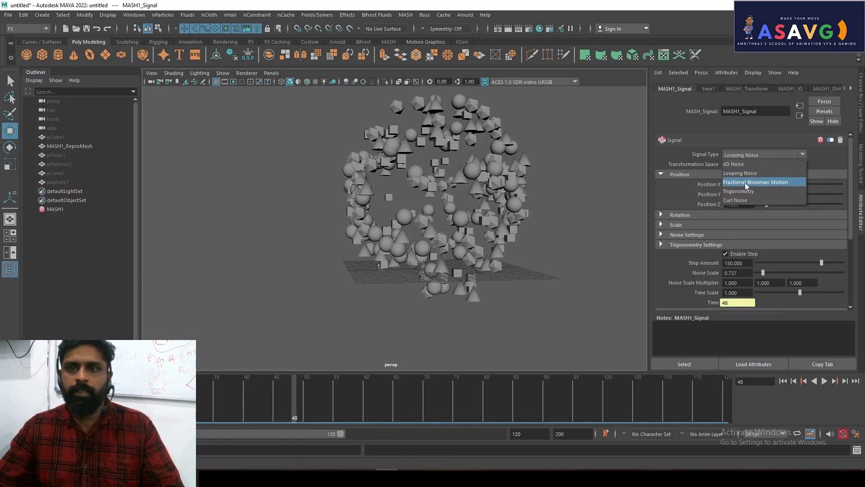
click(746, 183)
click(823, 382)
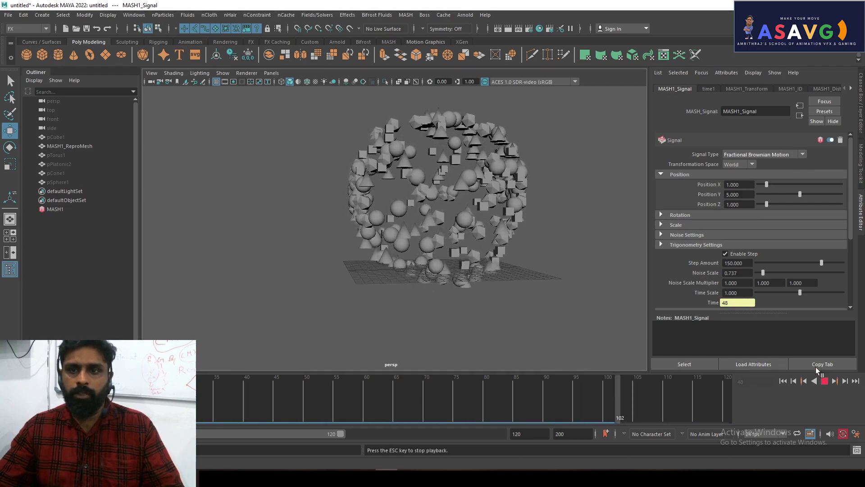
drag(764, 273, 765, 273)
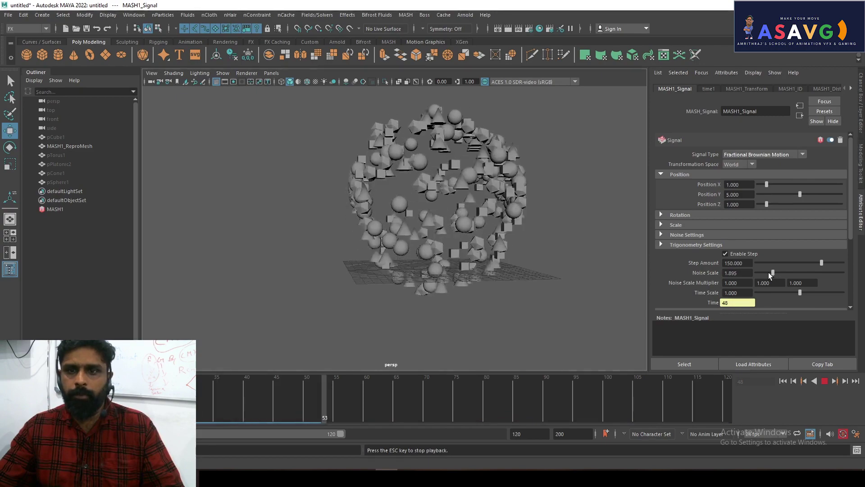
click(753, 154)
click(738, 192)
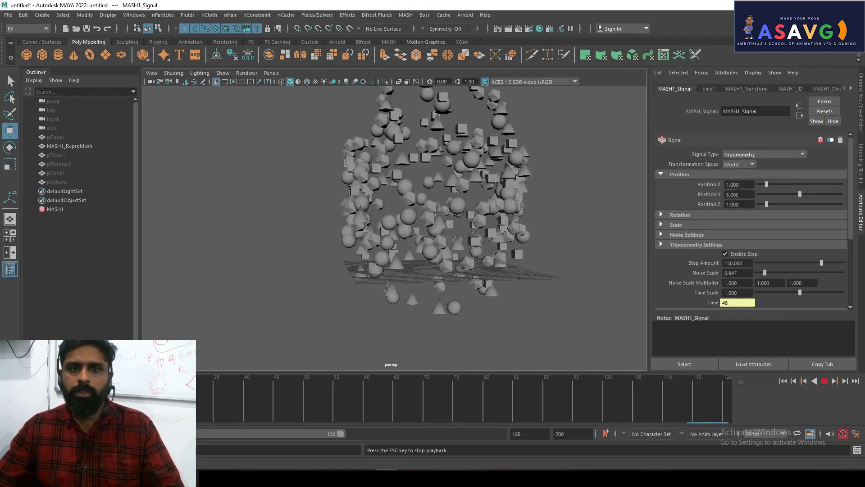
mouse_move(767, 185)
mouse_down()
mouse_move(792, 194)
mouse_move(765, 204)
mouse_up()
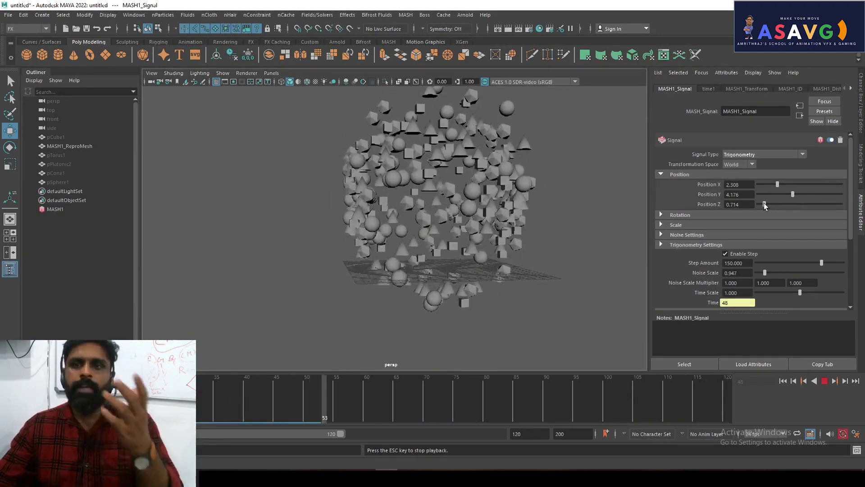
Try Curl Noise, then use 4D Noise with noise scale about 0.579, orbiting to view it.
click(758, 154)
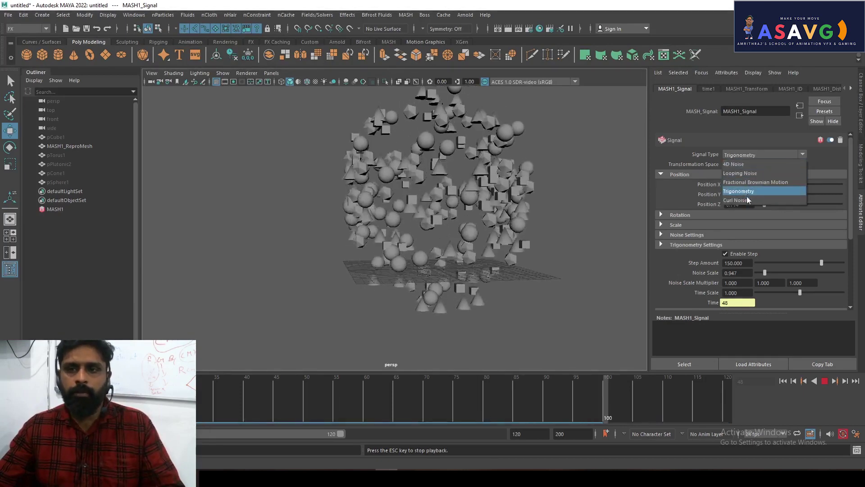
click(748, 199)
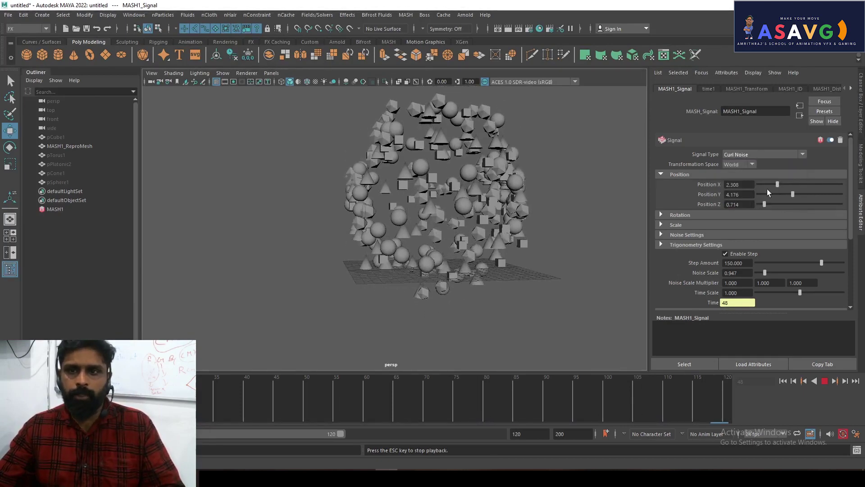
drag(766, 272, 783, 272)
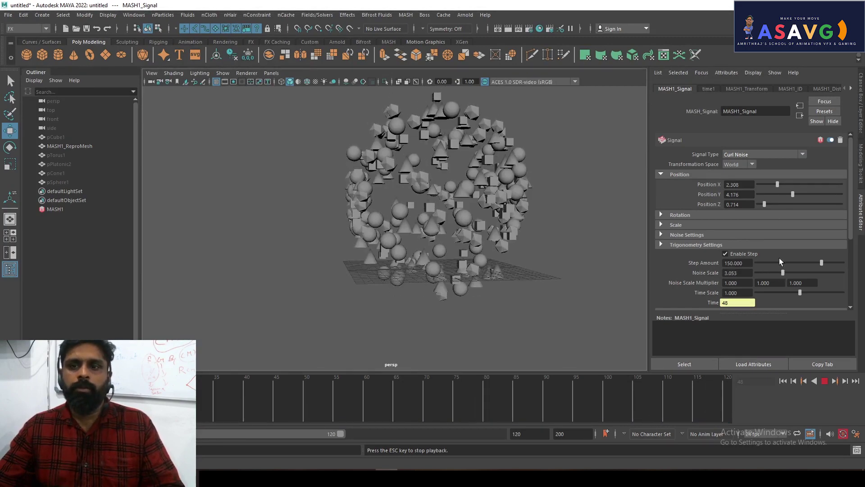
click(756, 156)
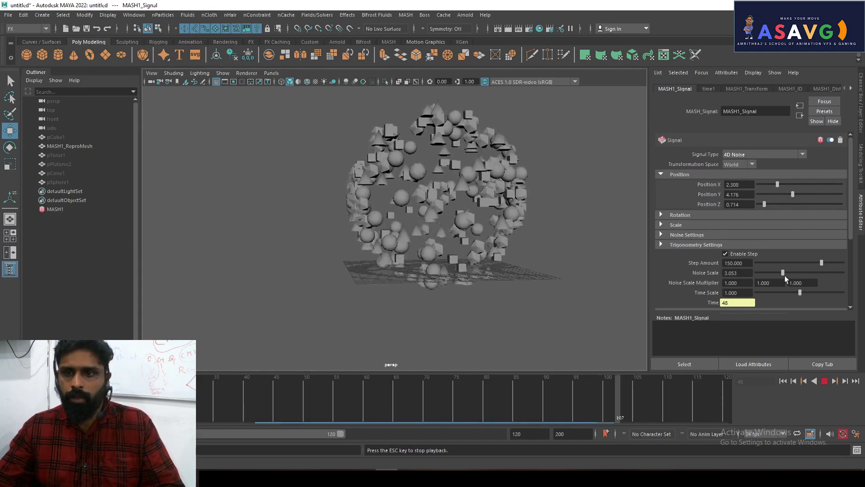
drag(783, 273, 762, 274)
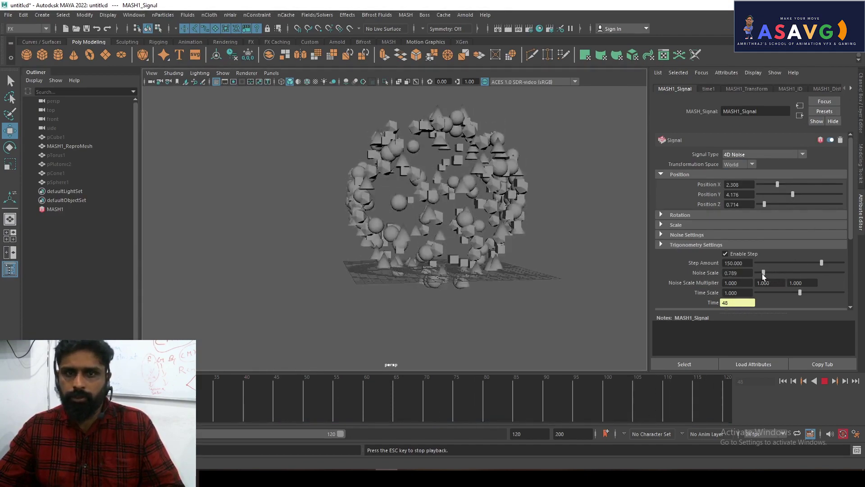
scroll(588, 315, up, 3)
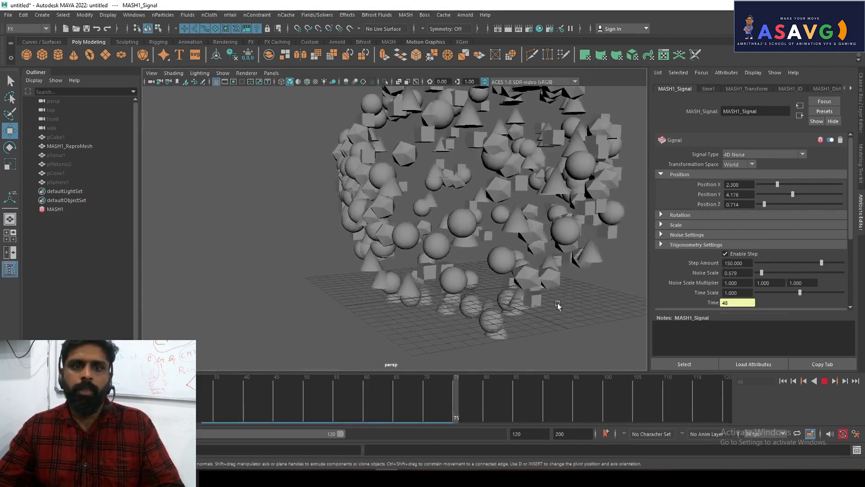
scroll(563, 288, down, 3)
alt+drag(540, 269, 506, 285)
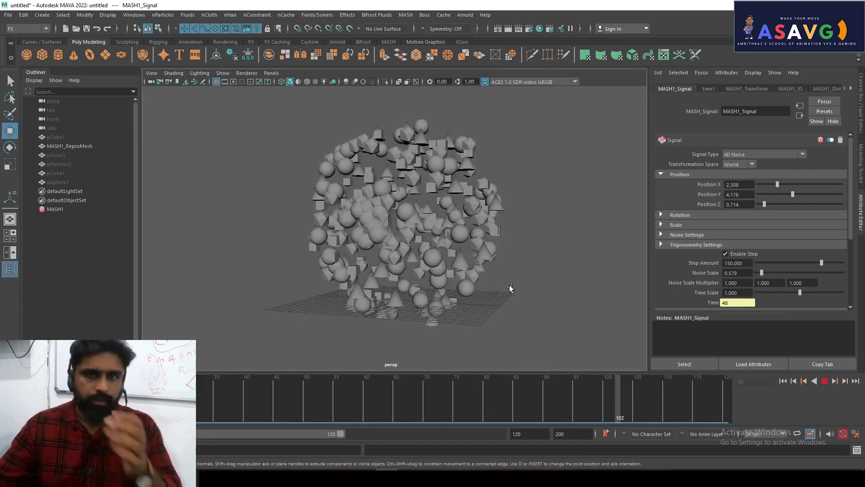
alt+drag(509, 287, 416, 242)
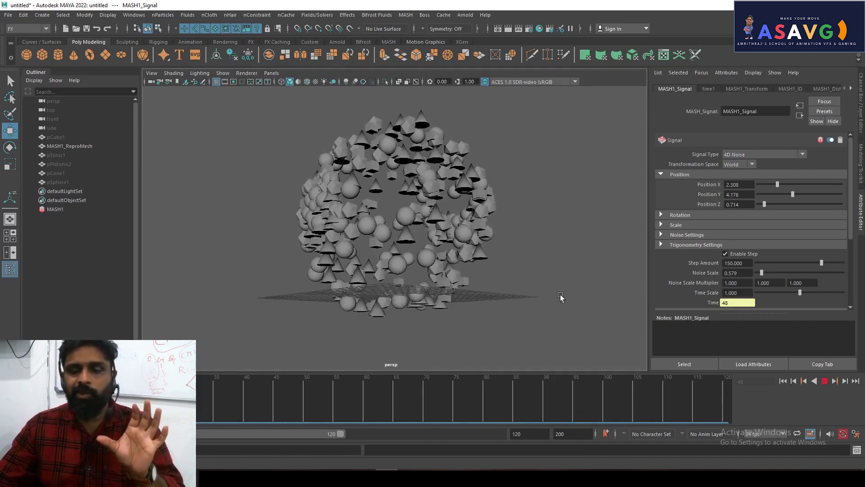
Stop playback, add a Color node to MASH1 and try a red base colour.
click(826, 382)
click(479, 264)
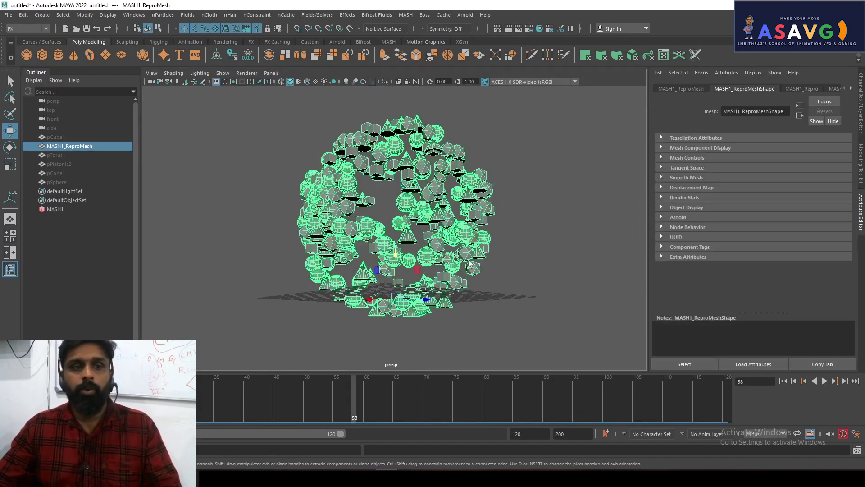
click(52, 209)
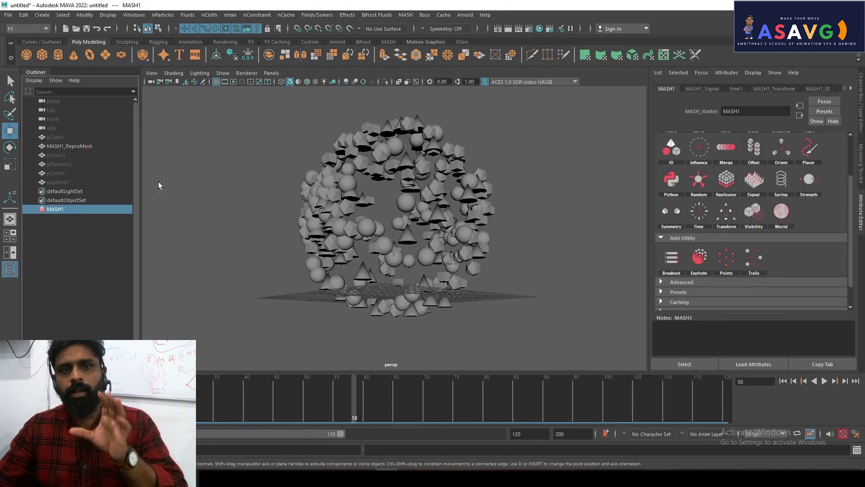
scroll(791, 166, up, 2)
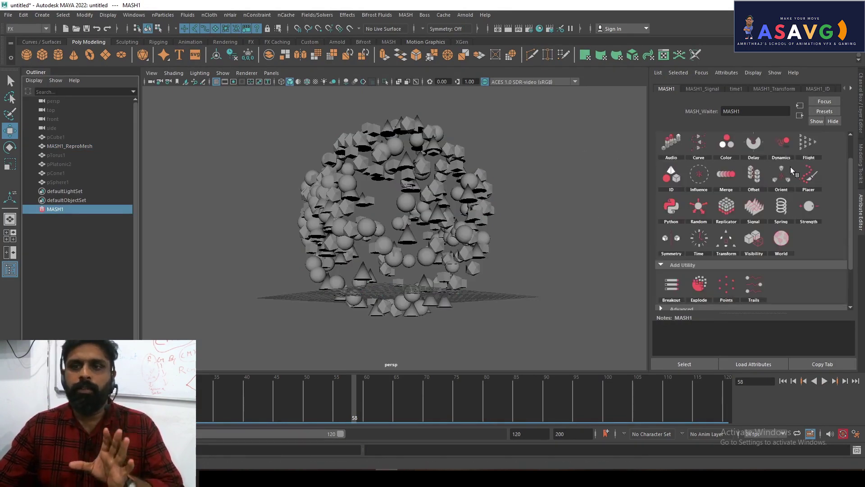
click(723, 145)
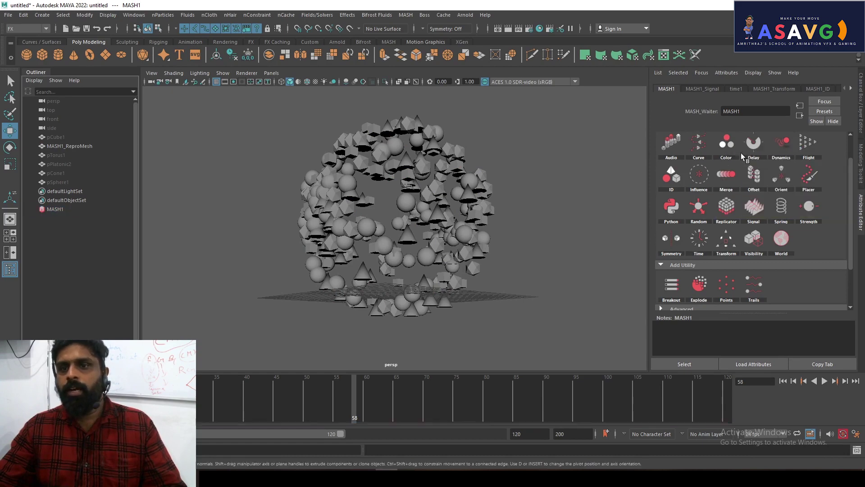
scroll(478, 202, up, 2)
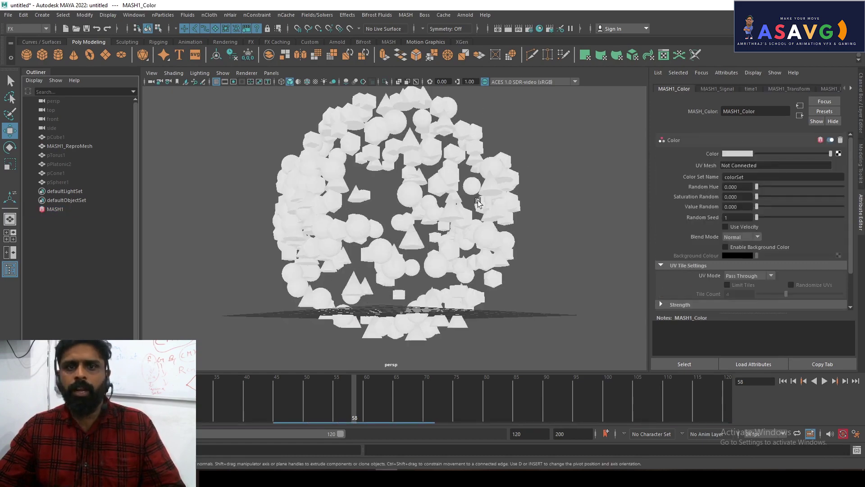
click(736, 153)
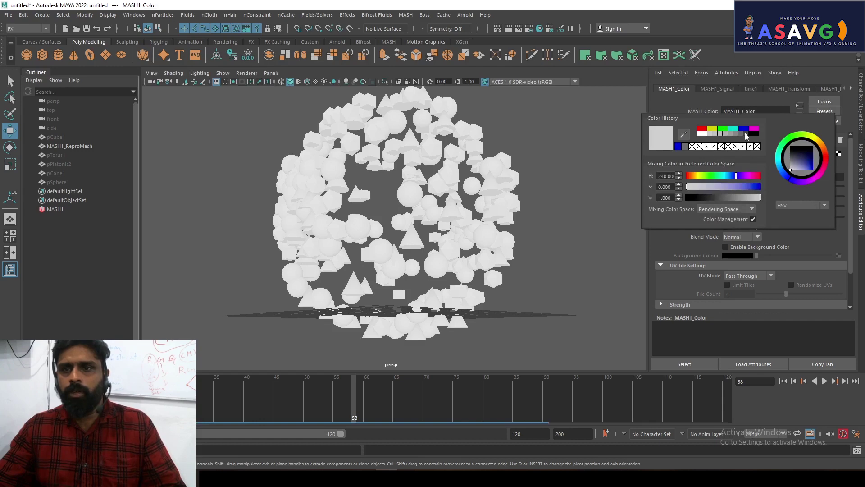
click(701, 130)
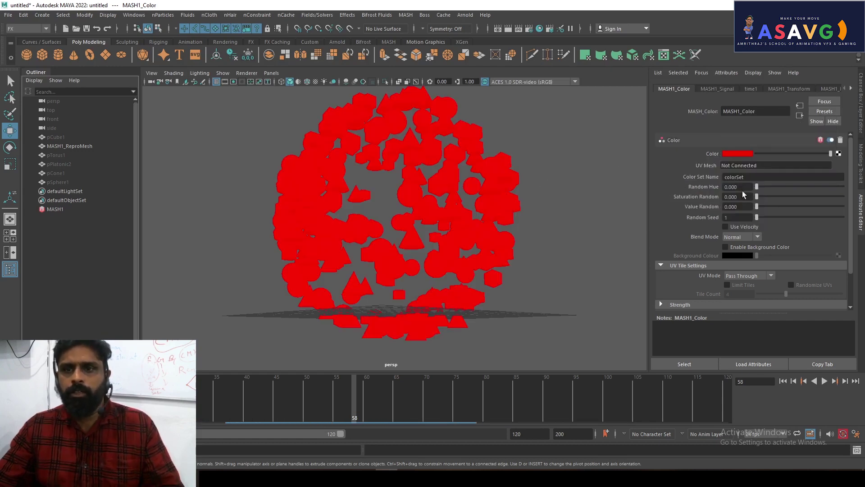
Make the base colour blue with randomized hue and saturation, keeping Normal blend mode.
drag(760, 188, 774, 196)
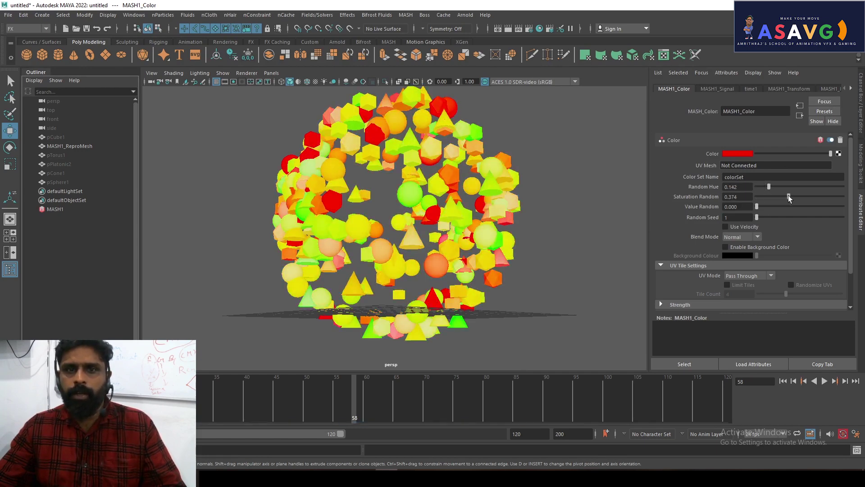
click(745, 154)
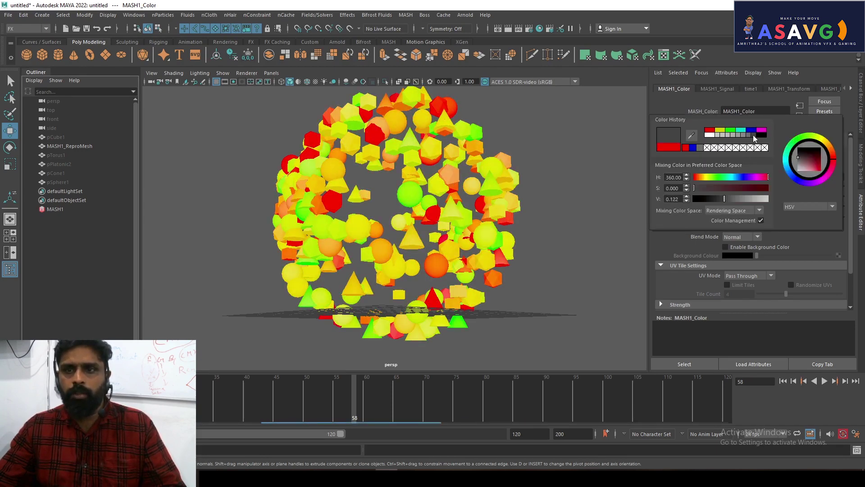
click(752, 130)
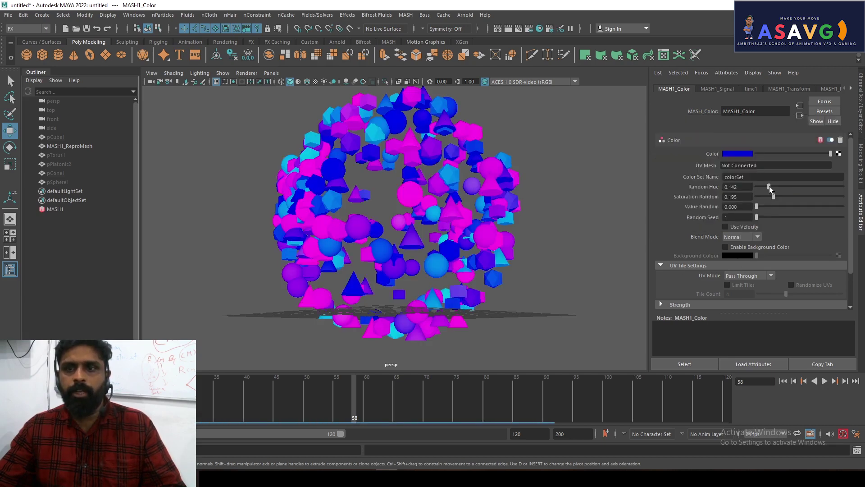
mouse_move(770, 186)
mouse_down()
mouse_move(783, 186)
mouse_move(785, 196)
mouse_move(763, 206)
mouse_move(780, 206)
mouse_move(767, 217)
mouse_move(776, 217)
mouse_up()
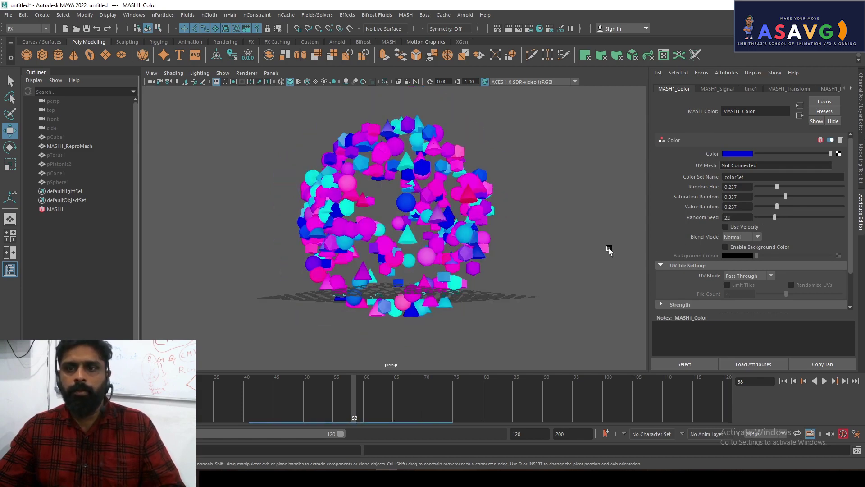
click(732, 237)
click(734, 255)
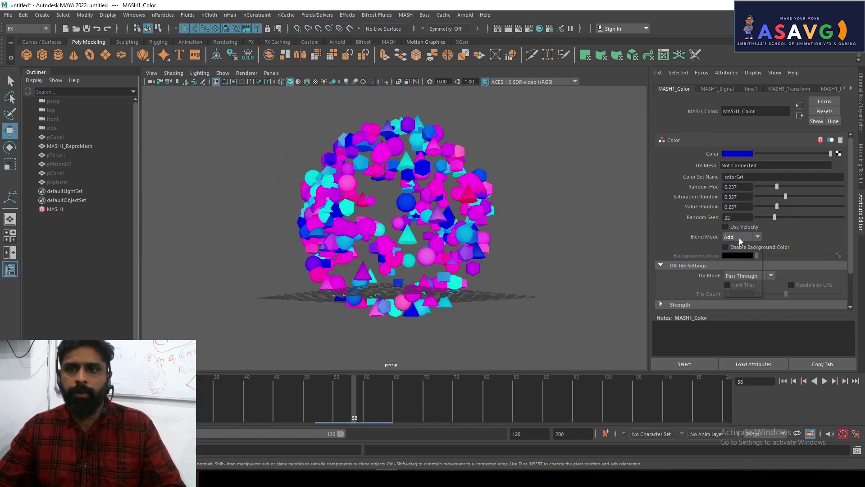
click(739, 237)
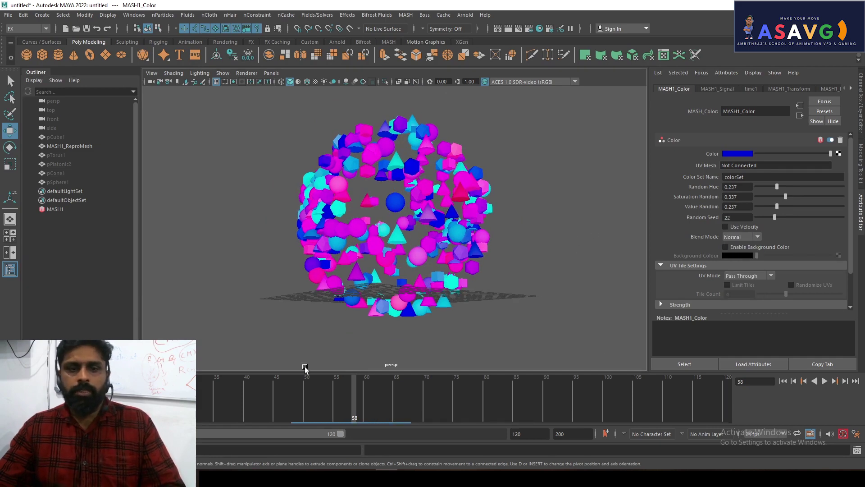
Play the animation and tilt the view to review the pink, blue and cyan cloud.
key(alt+v)
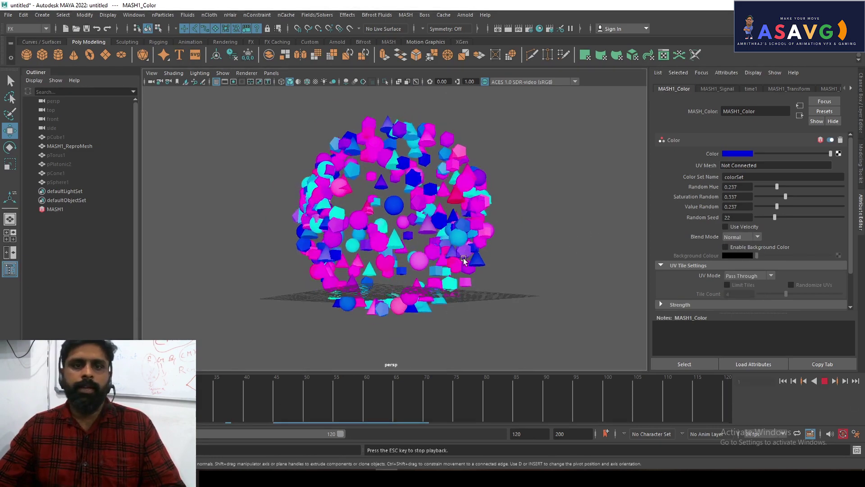
alt+drag(463, 260, 490, 276)
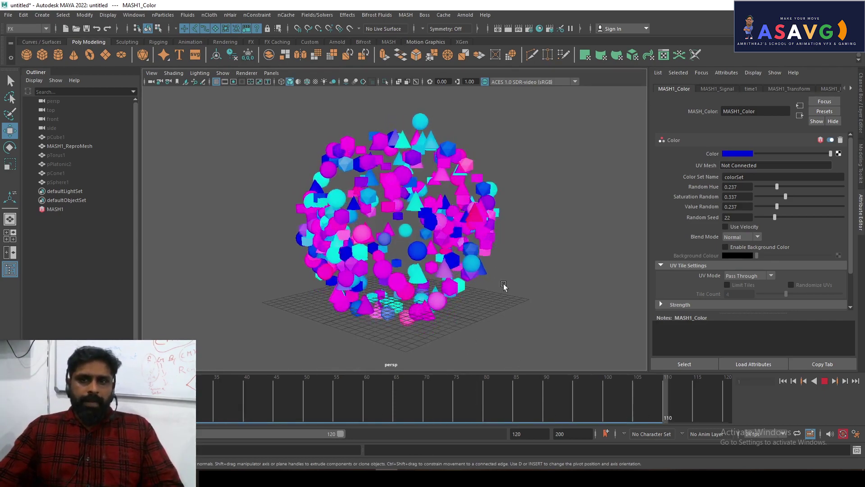
click(825, 381)
click(56, 210)
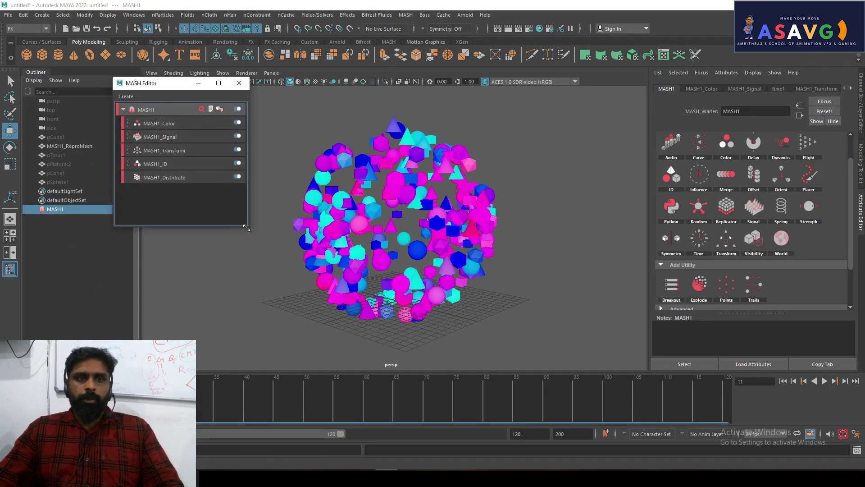
drag(247, 229, 311, 317)
click(170, 123)
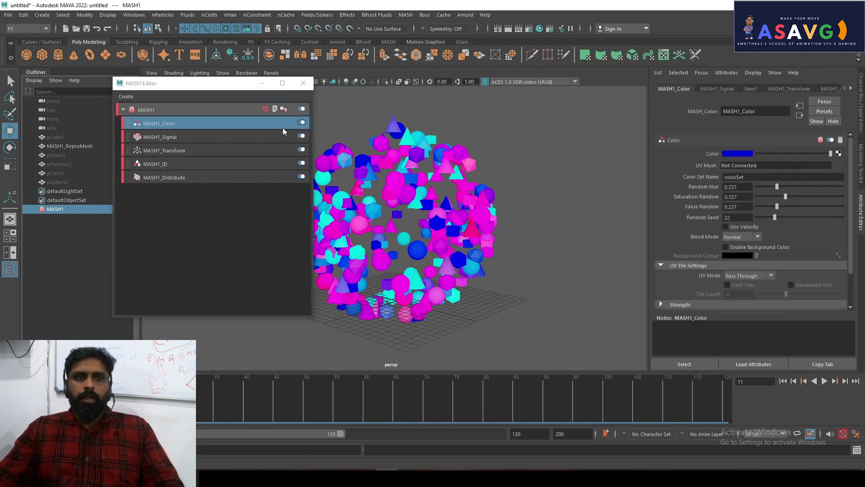
click(302, 123)
click(303, 123)
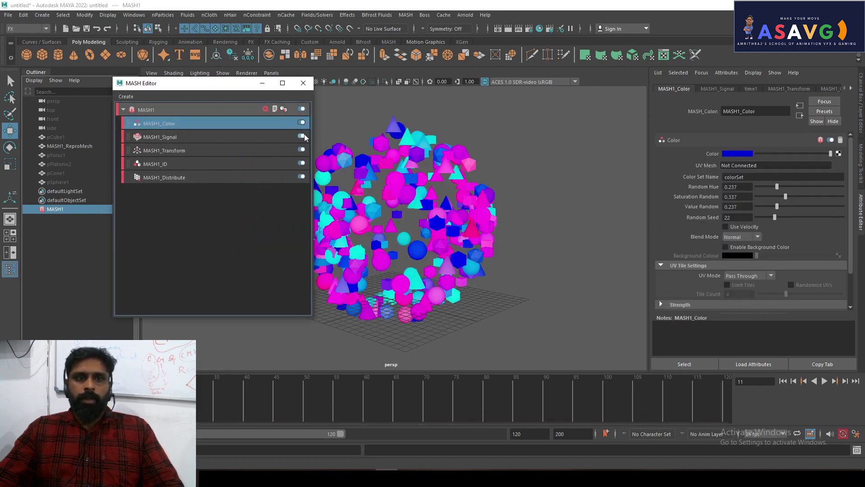
click(302, 136)
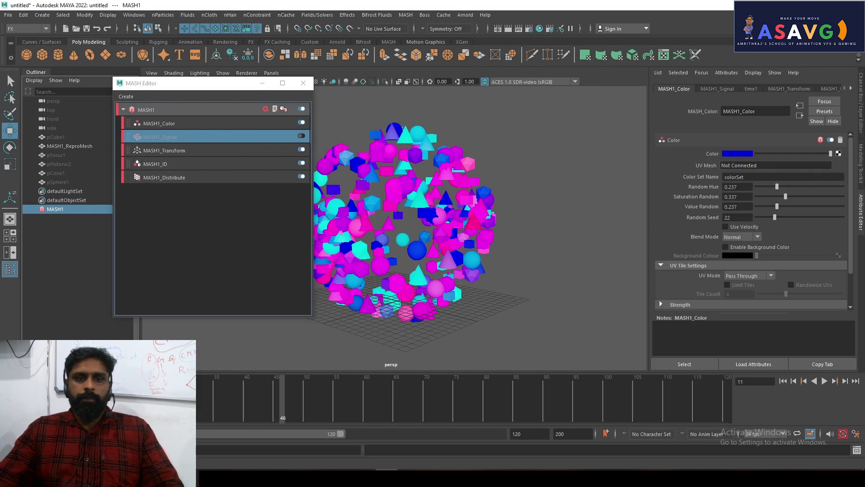
click(840, 348)
click(825, 381)
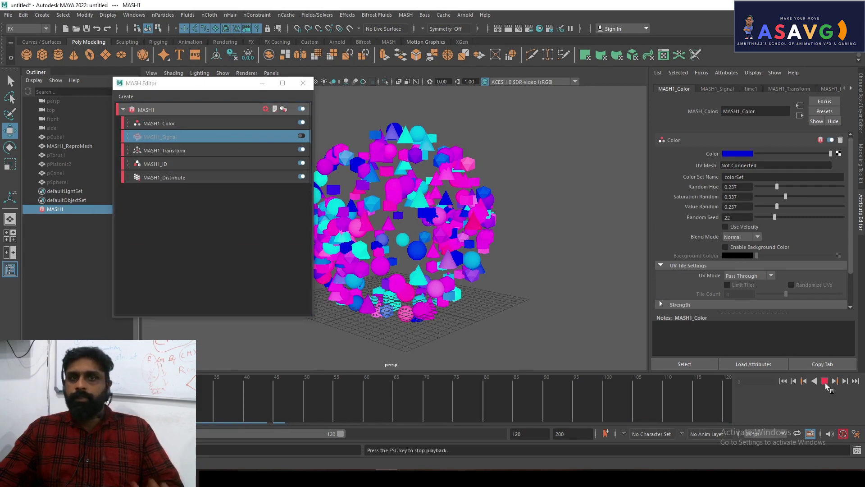
click(302, 136)
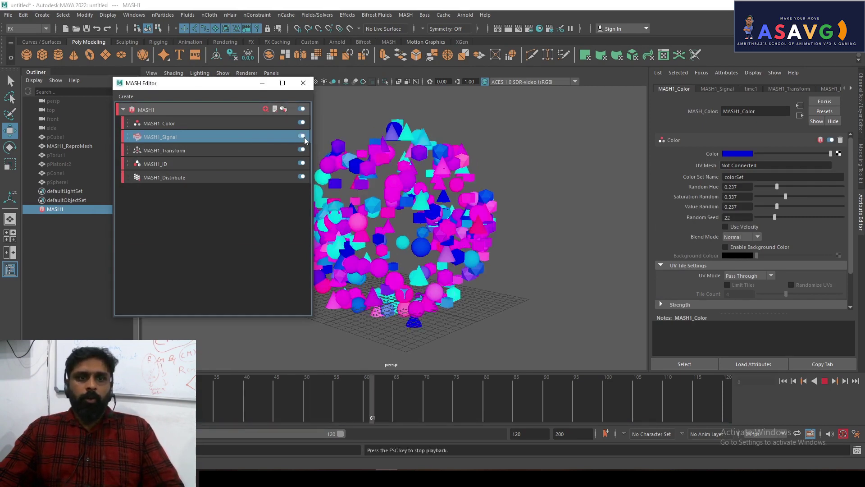
click(297, 150)
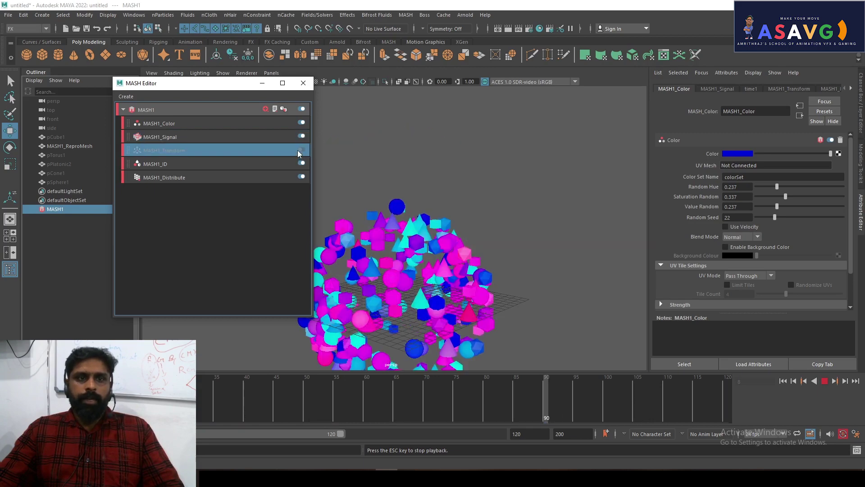
scroll(396, 250, down, 3)
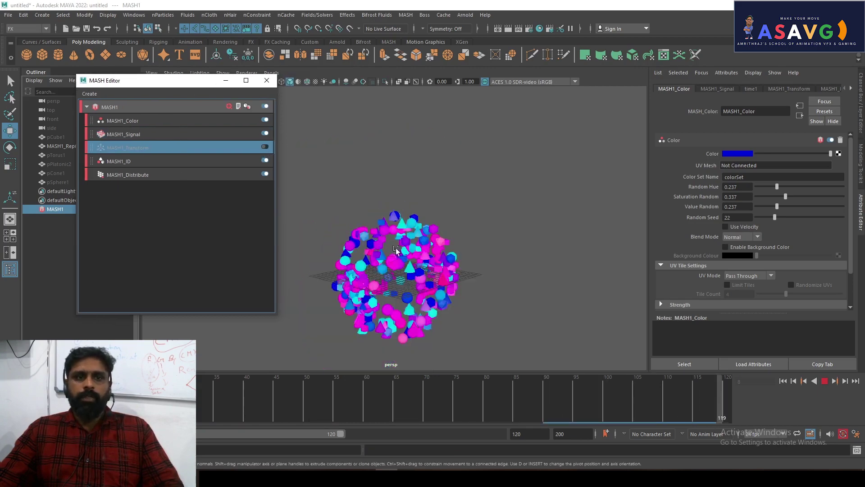
click(266, 147)
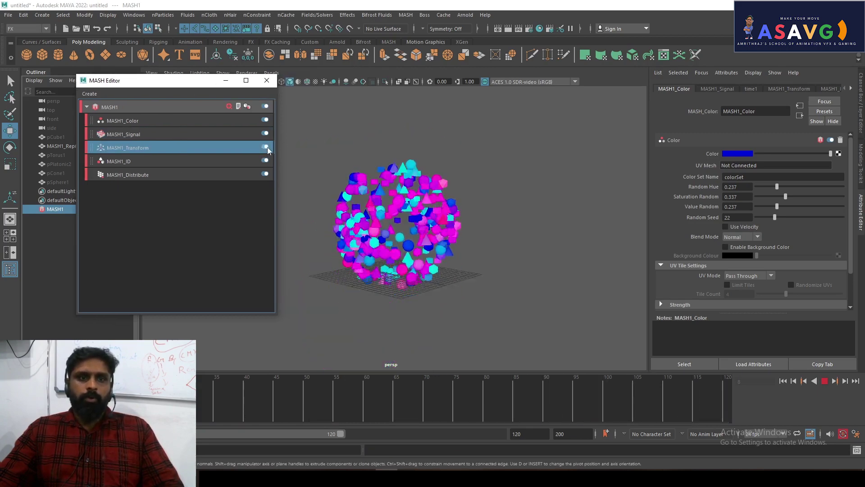
click(264, 161)
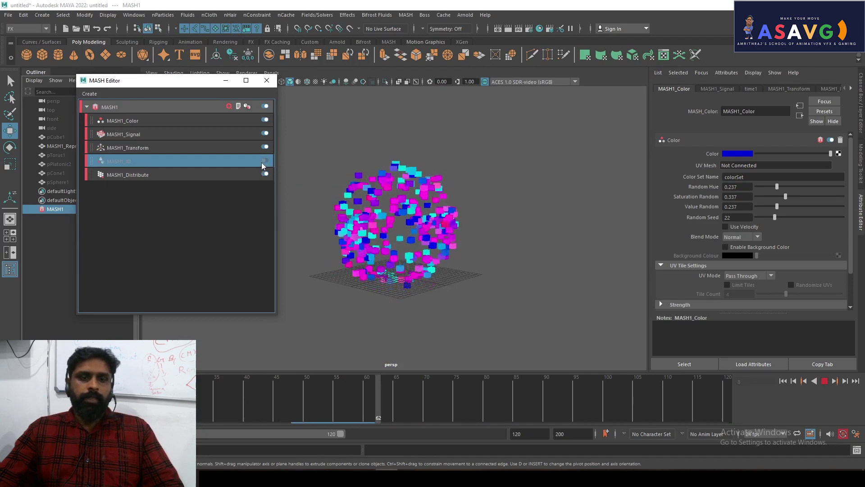
scroll(383, 233, up, 2)
scroll(383, 233, up, 1)
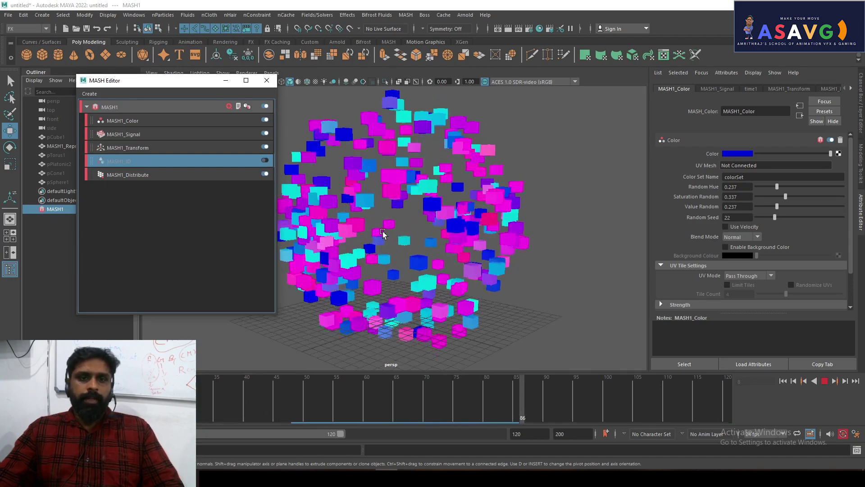
click(265, 161)
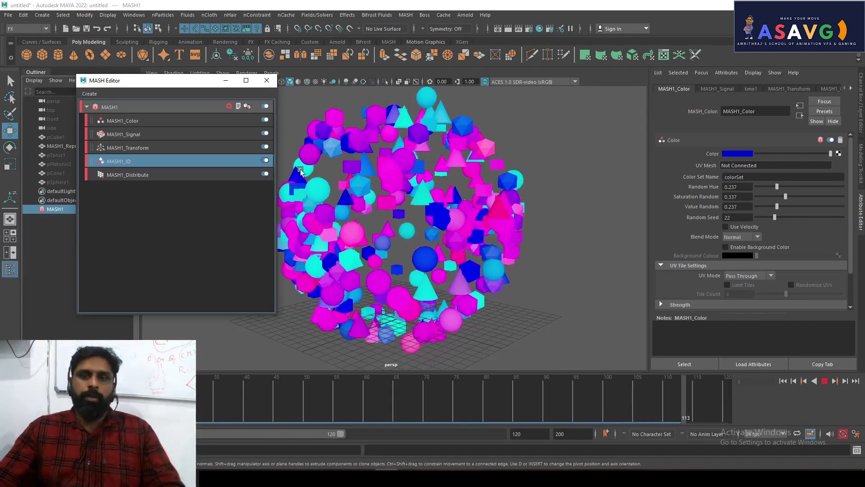
click(824, 381)
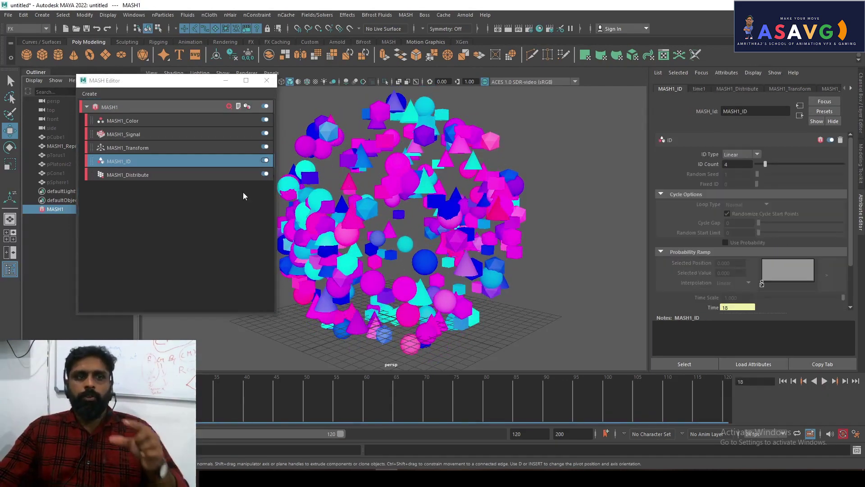